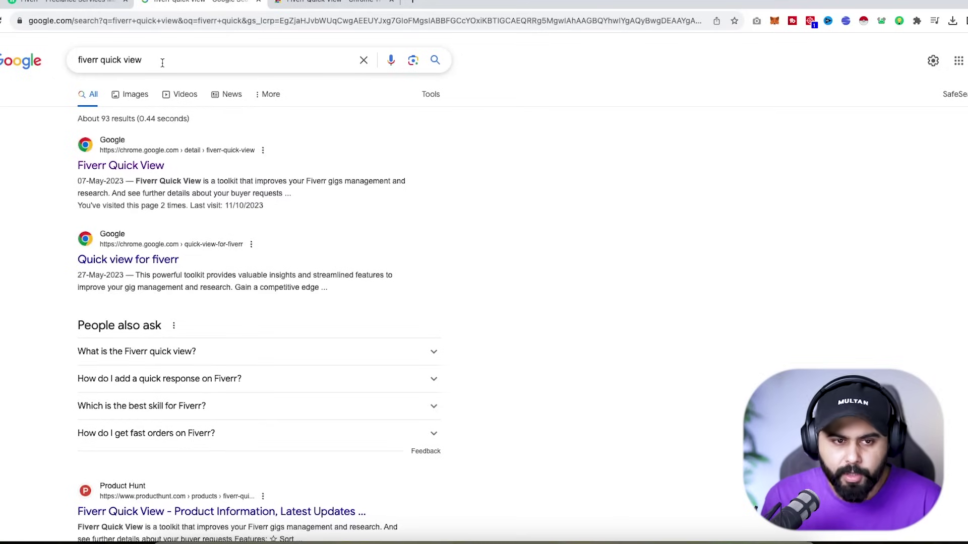
- Check the Fiverr Quick View extension's Chrome Web Store page and open the popular Logo Design category on Fiverr
{"action": "triple_click", "coordinate": [163, 60]}
{"action": "left_click", "coordinate": [310, 3]}
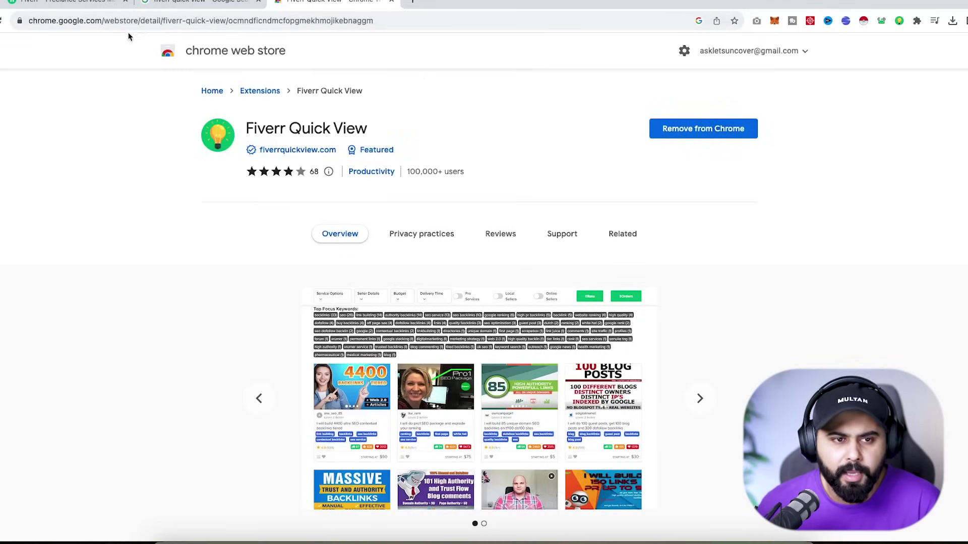
{"action": "left_click", "coordinate": [102, 6]}
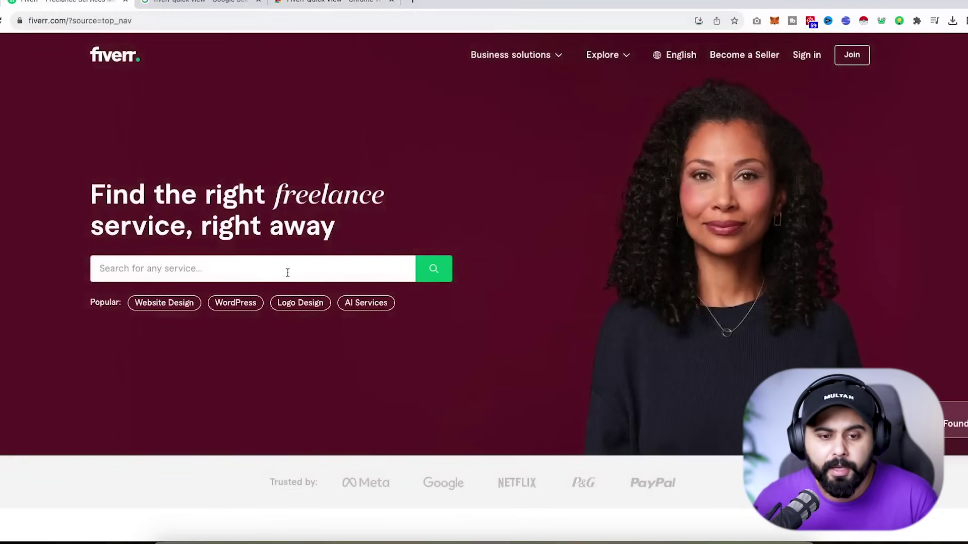
{"action": "left_click", "coordinate": [297, 303]}
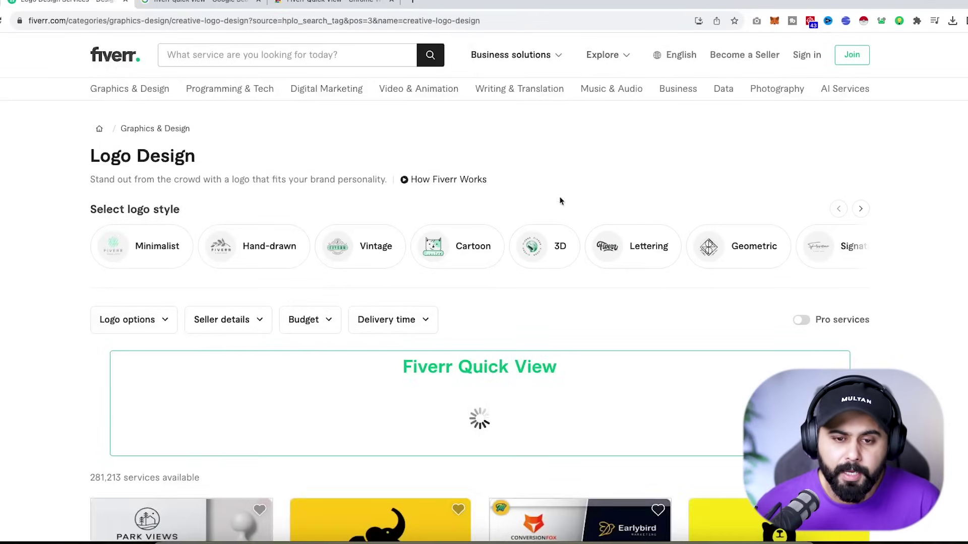
- Examine the Fiverr Quick View top focus keywords and the tags, order, favourite and review figures on the logo design gigs
{"action": "scroll", "coordinate": [501, 238], "scroll_direction": "down", "scroll_amount": 2}
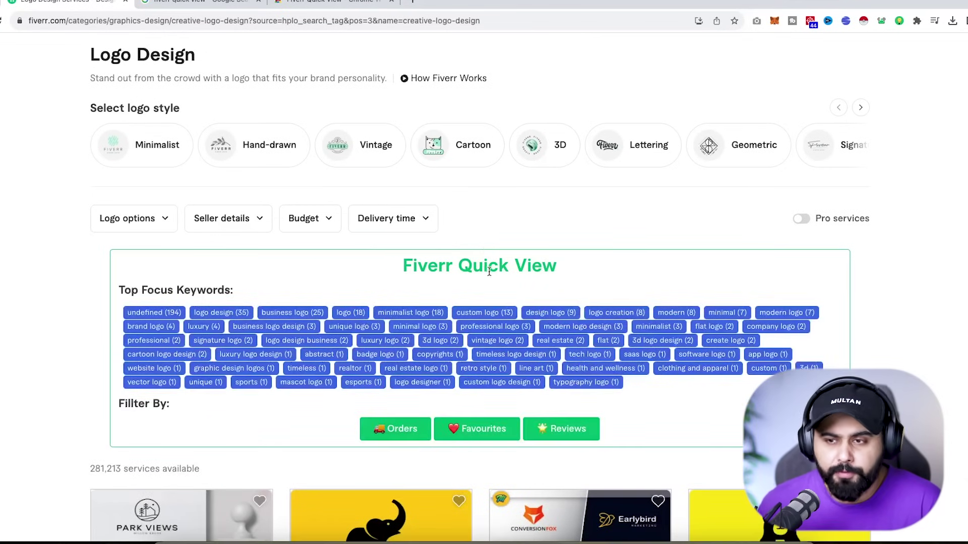
{"action": "scroll", "coordinate": [350, 246], "scroll_direction": "down", "scroll_amount": 2}
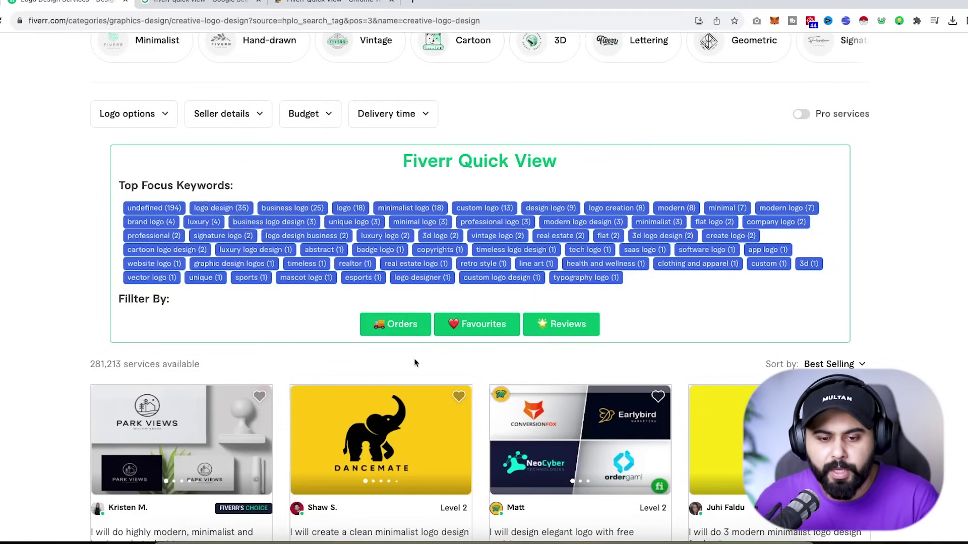
{"action": "scroll", "coordinate": [413, 352], "scroll_direction": "down", "scroll_amount": 15}
{"action": "scroll", "coordinate": [414, 352], "scroll_direction": "up", "scroll_amount": 15}
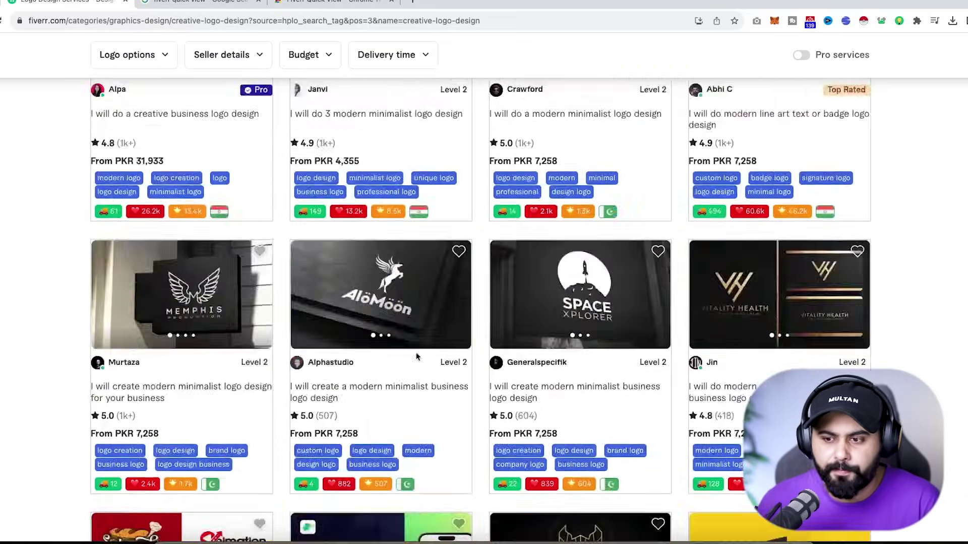
{"action": "scroll", "coordinate": [414, 356], "scroll_direction": "down", "scroll_amount": 8}
{"action": "scroll", "coordinate": [418, 343], "scroll_direction": "up", "scroll_amount": 5}
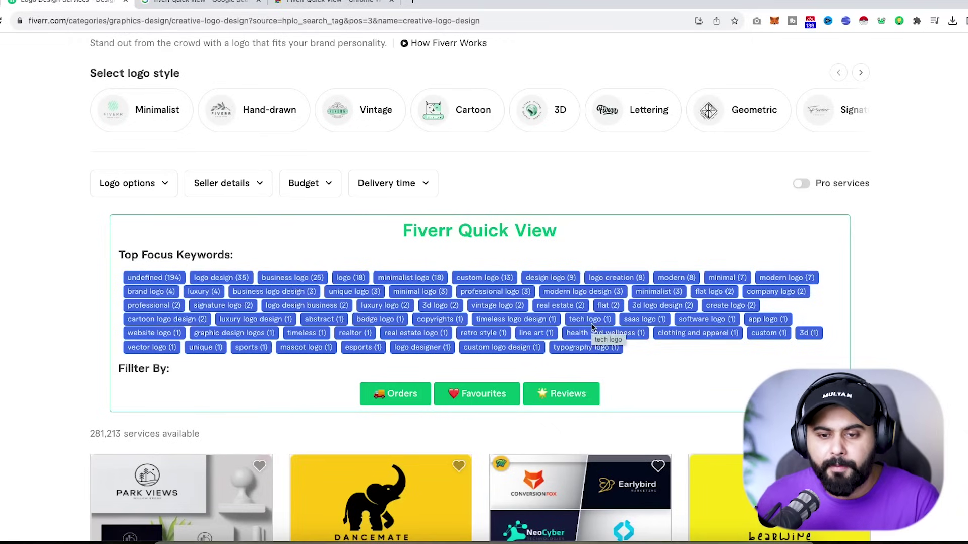
{"action": "scroll", "coordinate": [293, 300], "scroll_direction": "down", "scroll_amount": 2}
{"action": "scroll", "coordinate": [293, 300], "scroll_direction": "down", "scroll_amount": 5}
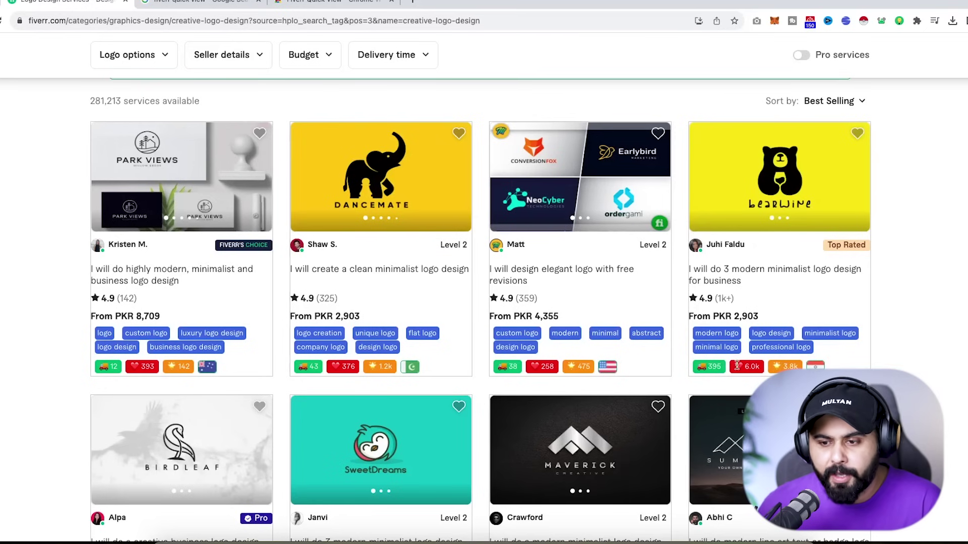
- Sort the logo design gigs by orders with the Fiverr Quick View filter
{"action": "scroll", "coordinate": [499, 342], "scroll_direction": "up", "scroll_amount": 3}
{"action": "scroll", "coordinate": [497, 341], "scroll_direction": "up", "scroll_amount": 1}
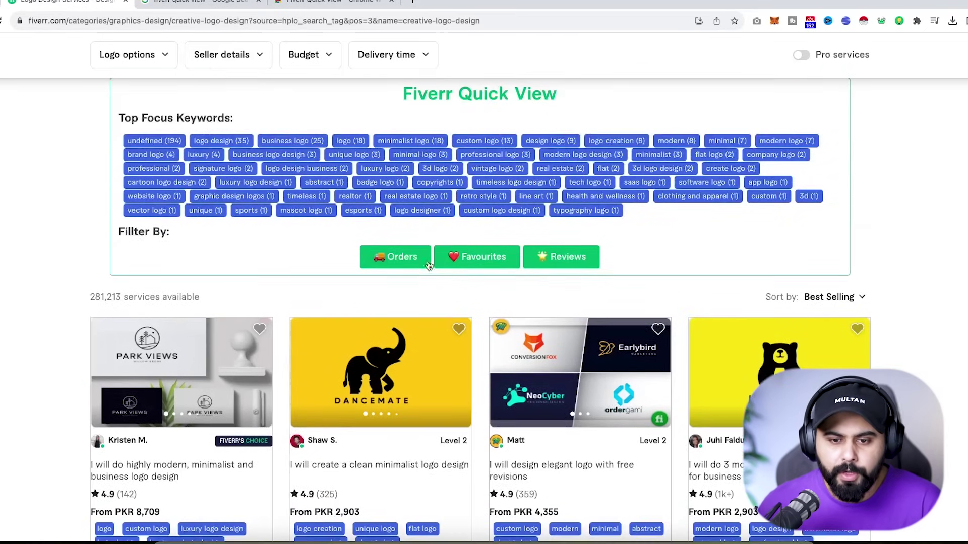
{"action": "left_click", "coordinate": [415, 264]}
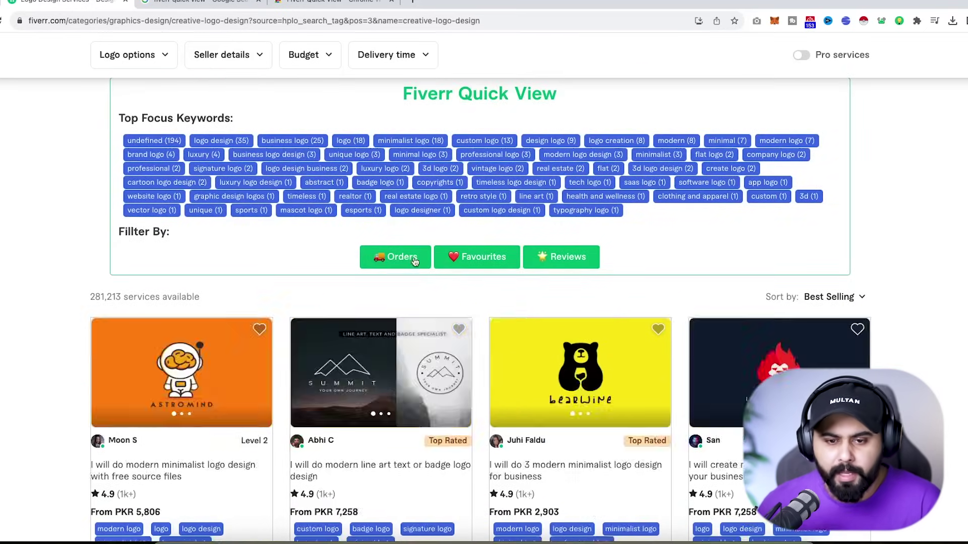
{"action": "scroll", "coordinate": [404, 263], "scroll_direction": "down", "scroll_amount": 2}
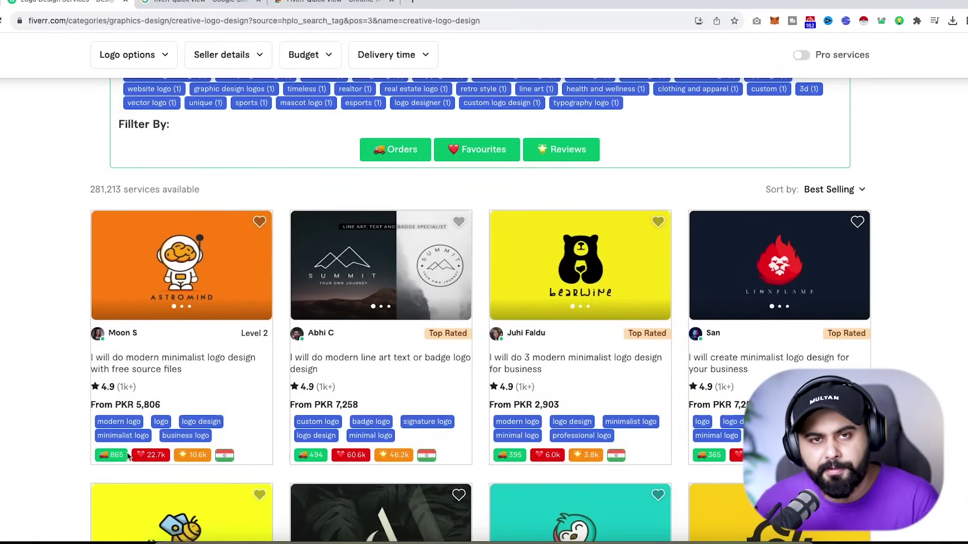
- Examine the titles, keyword tags, prices and order figures of the first gigs in the order-sorted logo design list
{"action": "scroll", "coordinate": [151, 252], "scroll_direction": "up", "scroll_amount": 5}
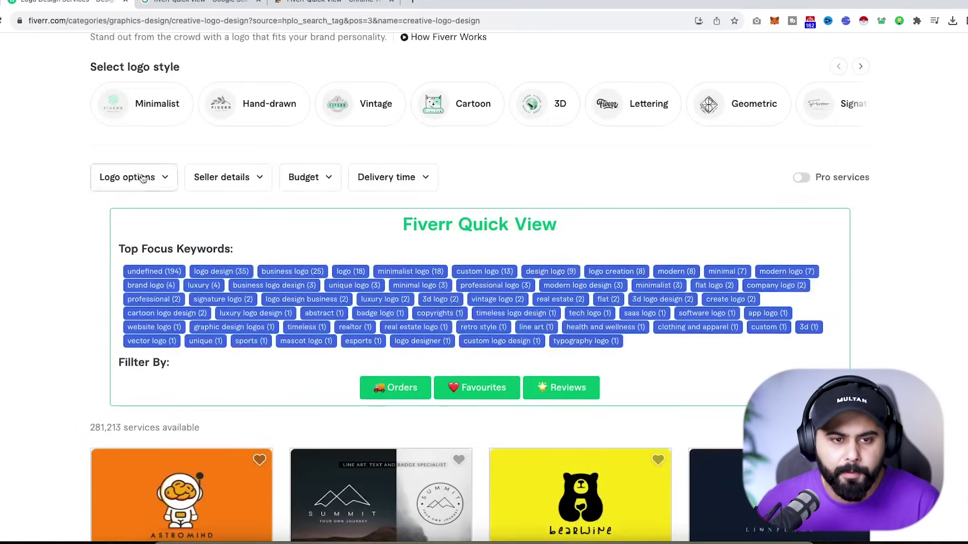
{"action": "scroll", "coordinate": [242, 151], "scroll_direction": "up", "scroll_amount": 3}
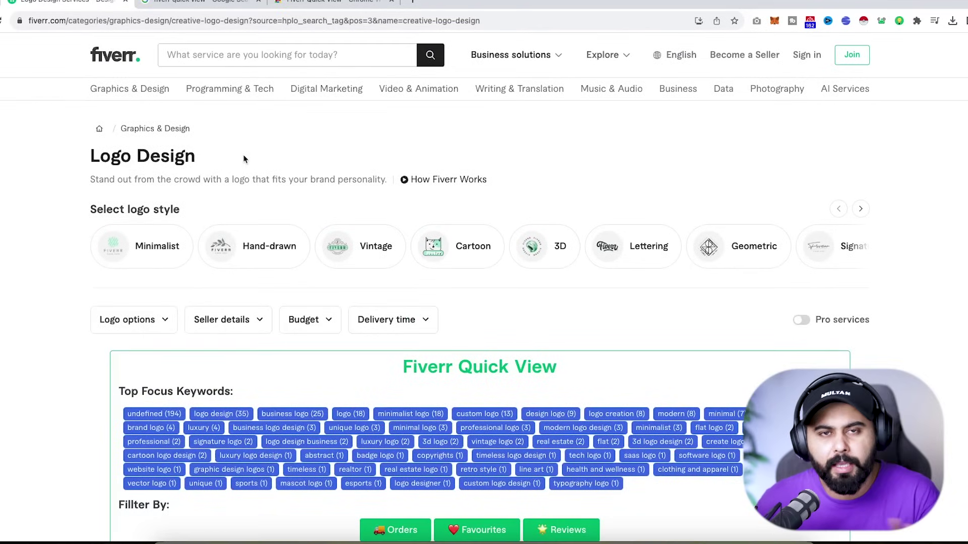
{"action": "scroll", "coordinate": [312, 241], "scroll_direction": "down", "scroll_amount": 6}
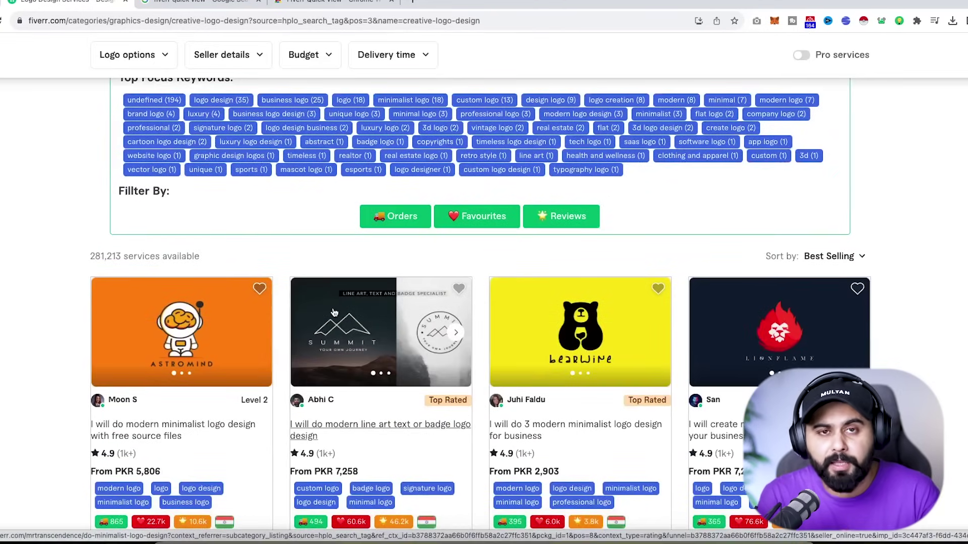
{"action": "scroll", "coordinate": [338, 312], "scroll_direction": "down", "scroll_amount": 2}
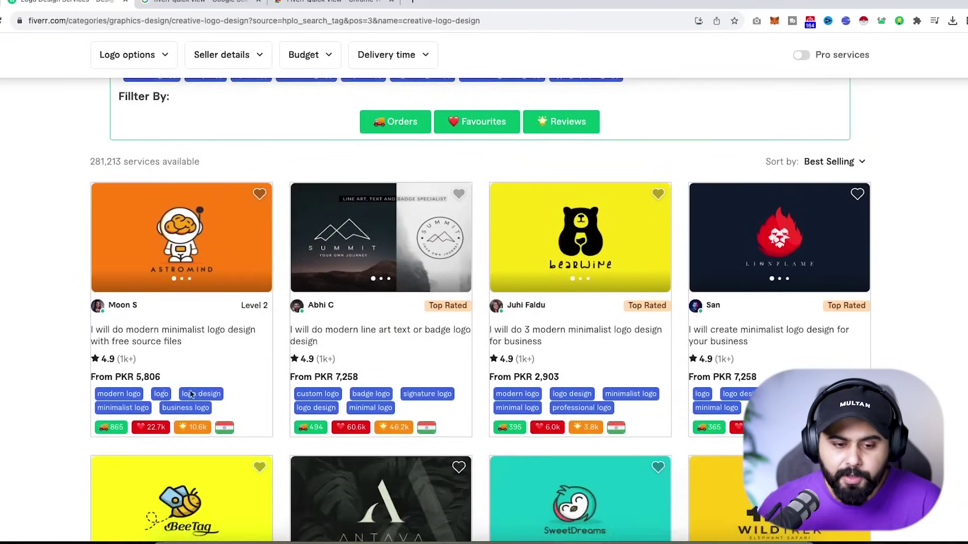
{"action": "scroll", "coordinate": [587, 201], "scroll_direction": "up", "scroll_amount": 2}
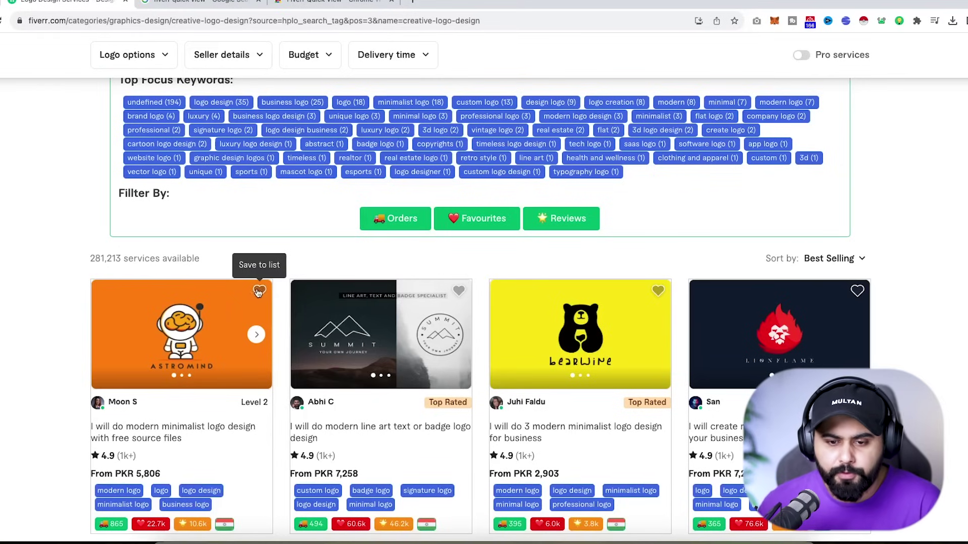
{"action": "scroll", "coordinate": [93, 413], "scroll_direction": "down", "scroll_amount": 1}
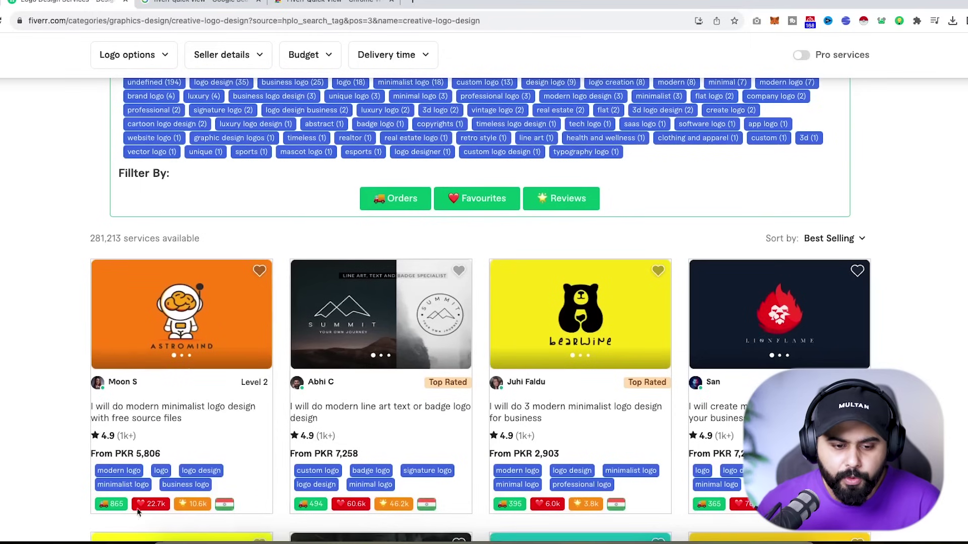
{"action": "scroll", "coordinate": [193, 483], "scroll_direction": "up", "scroll_amount": 7}
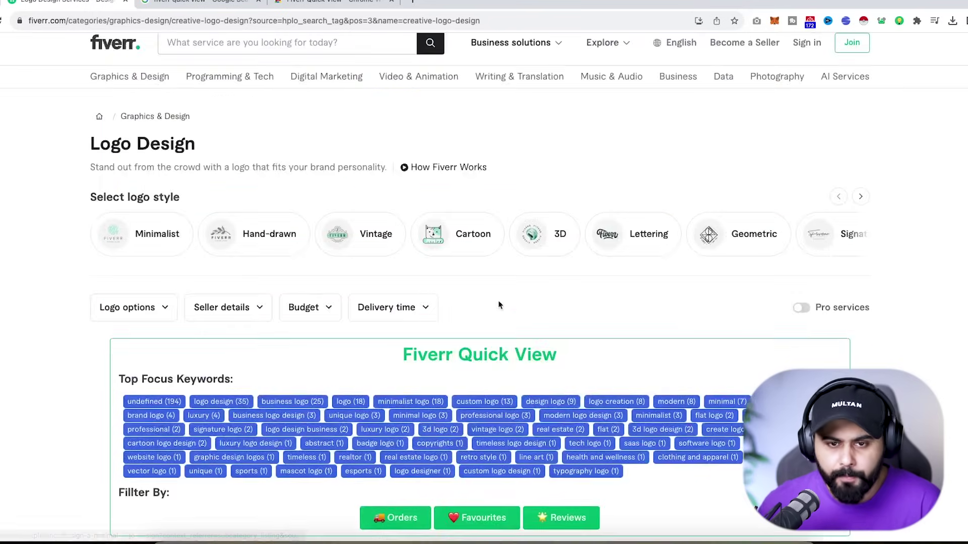
{"action": "scroll", "coordinate": [499, 302], "scroll_direction": "down", "scroll_amount": 4}
{"action": "scroll", "coordinate": [367, 286], "scroll_direction": "down", "scroll_amount": 6}
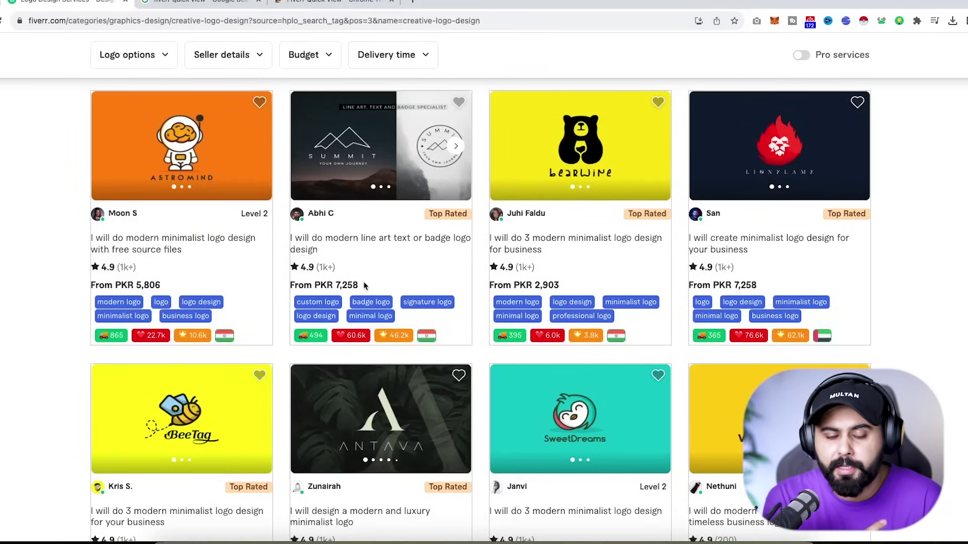
- Review the top focus keywords for logo design, highlighting the entries from "logo design" to "business logo"
{"action": "scroll", "coordinate": [367, 286], "scroll_direction": "up", "scroll_amount": 7}
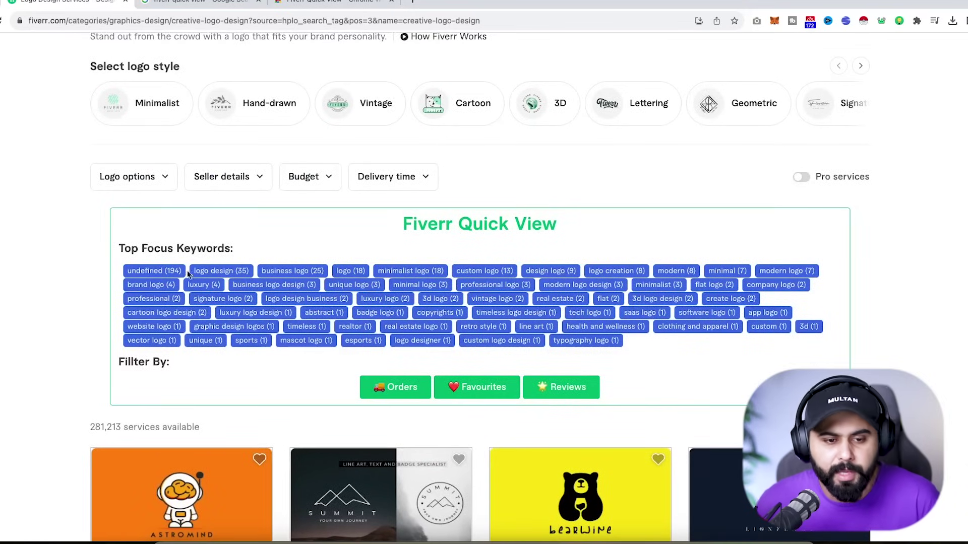
{"action": "left_click_drag", "start_coordinate": [195, 271], "coordinate": [292, 272]}
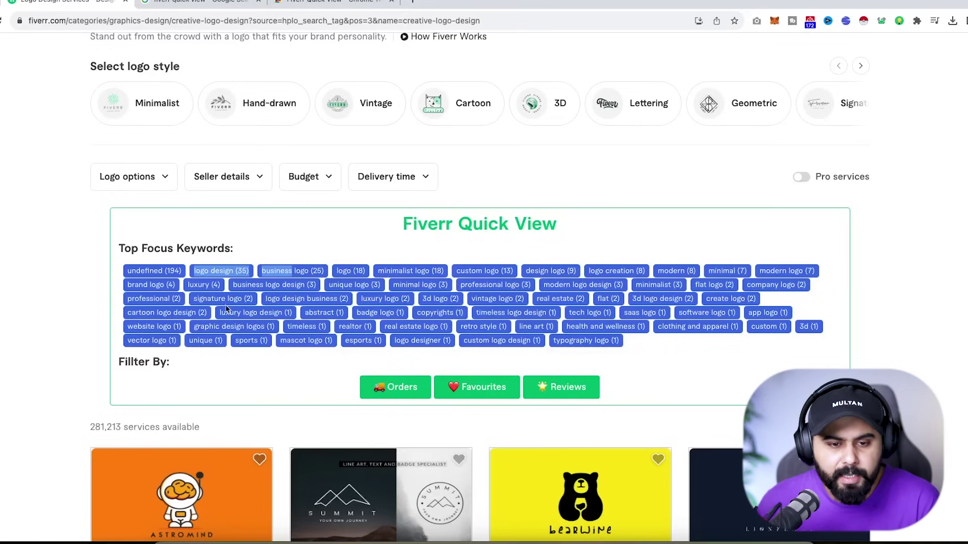
{"action": "left_click", "coordinate": [202, 310]}
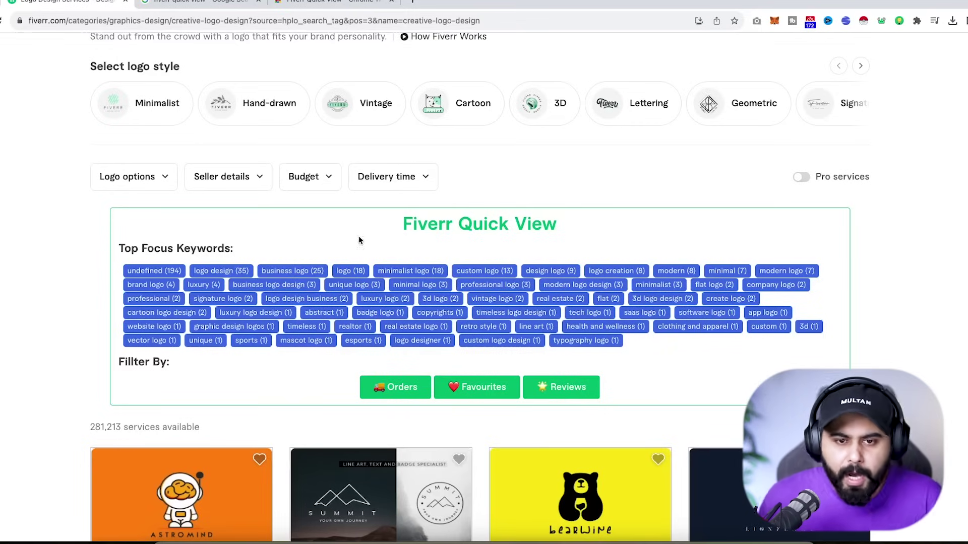
{"action": "scroll", "coordinate": [358, 240], "scroll_direction": "up", "scroll_amount": 3}
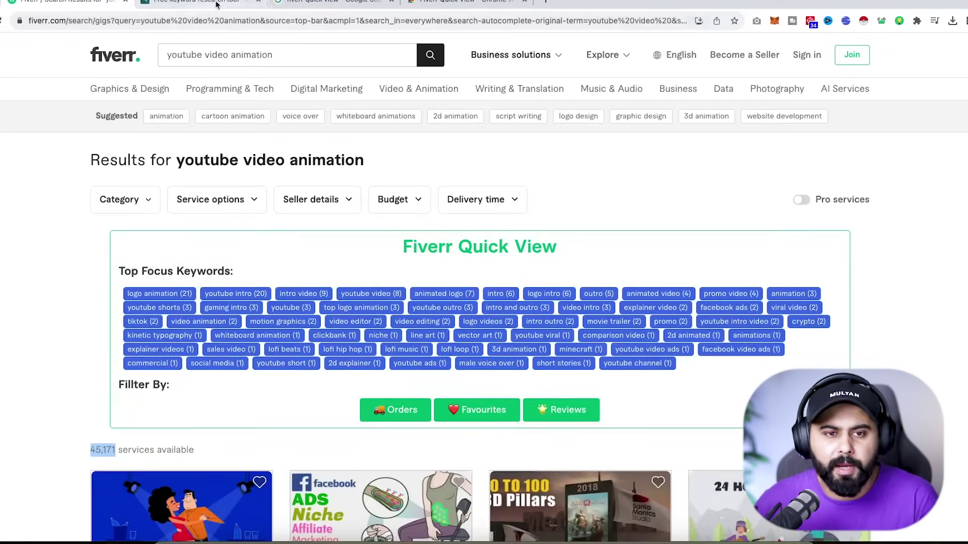
- Switch to keyword.io and search for Fiverr keyword suggestions using the seed keyword "video editing"
{"action": "left_click", "coordinate": [194, 3]}
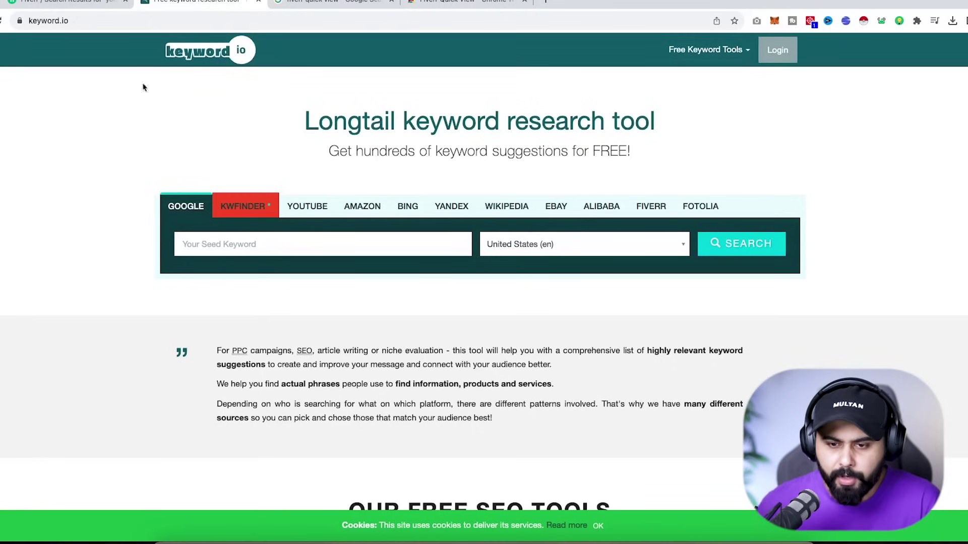
{"action": "left_click", "coordinate": [658, 209]}
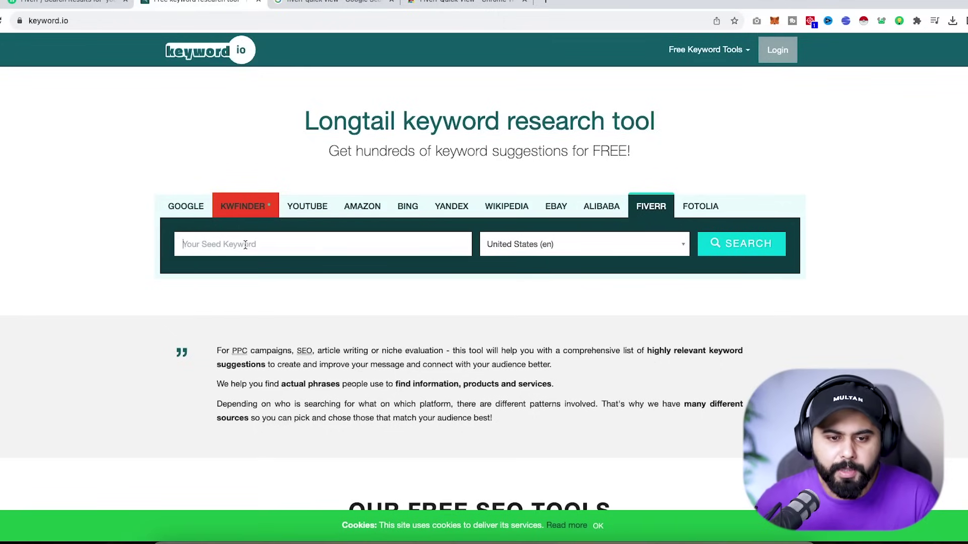
{"action": "type", "text": "video editing"}
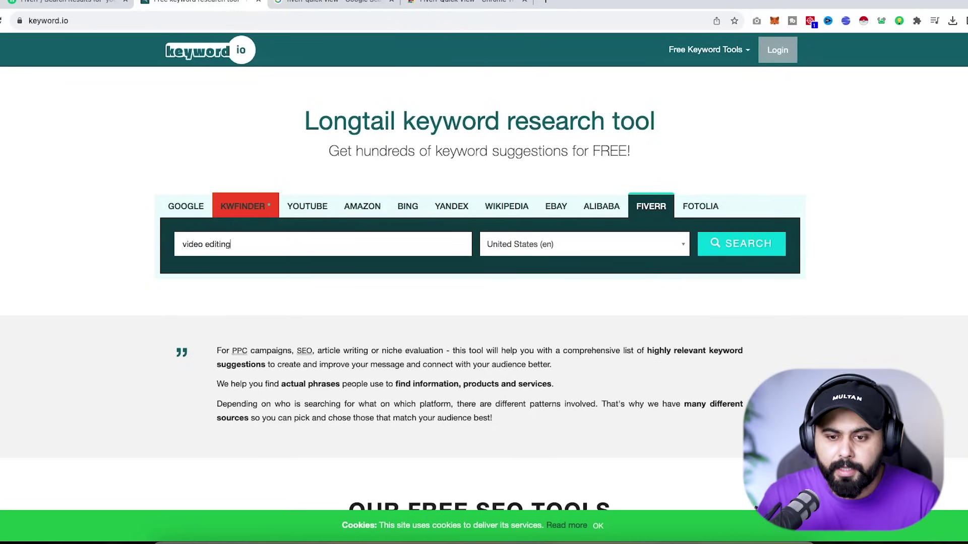
{"action": "left_click", "coordinate": [715, 244]}
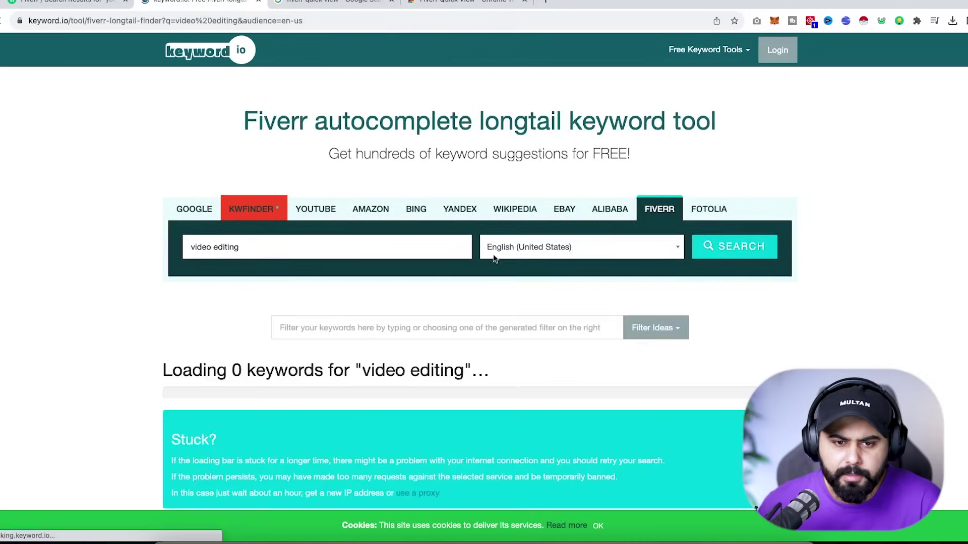
- Pick the keywords "faceless youtube video editor", "promotional video editing", "real estate video editing" and "video editing ads" from the suggestions
{"action": "scroll", "coordinate": [307, 281], "scroll_direction": "down", "scroll_amount": 7}
{"action": "scroll", "coordinate": [326, 309], "scroll_direction": "up", "scroll_amount": 6}
{"action": "scroll", "coordinate": [322, 324], "scroll_direction": "down", "scroll_amount": 5}
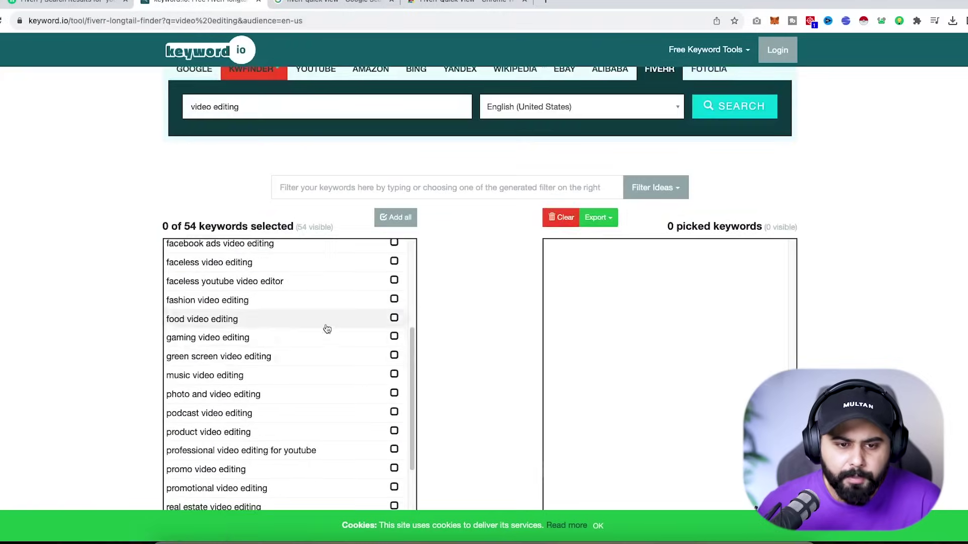
{"action": "scroll", "coordinate": [498, 347], "scroll_direction": "down", "scroll_amount": 5}
{"action": "scroll", "coordinate": [291, 296], "scroll_direction": "up", "scroll_amount": 5}
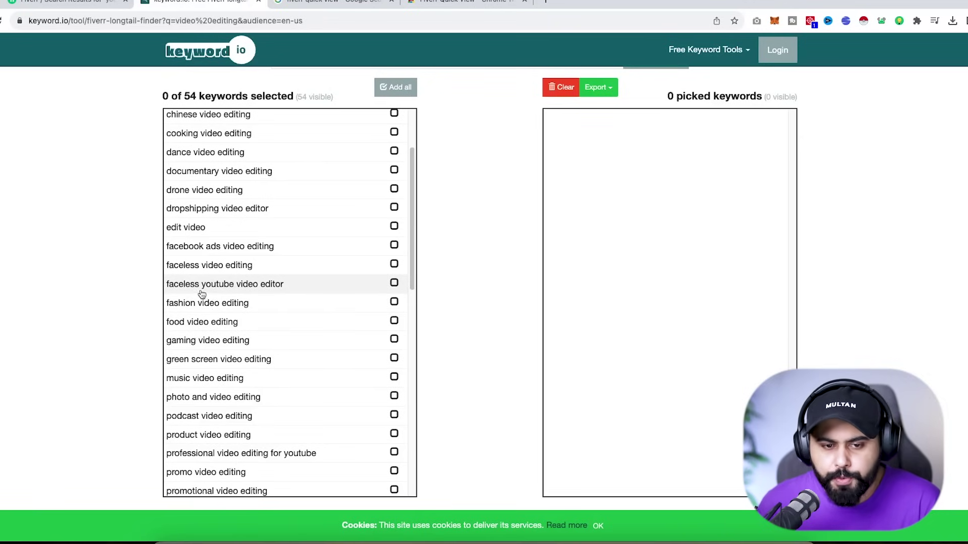
{"action": "left_click", "coordinate": [203, 290]}
{"action": "scroll", "coordinate": [242, 363], "scroll_direction": "down", "scroll_amount": 3}
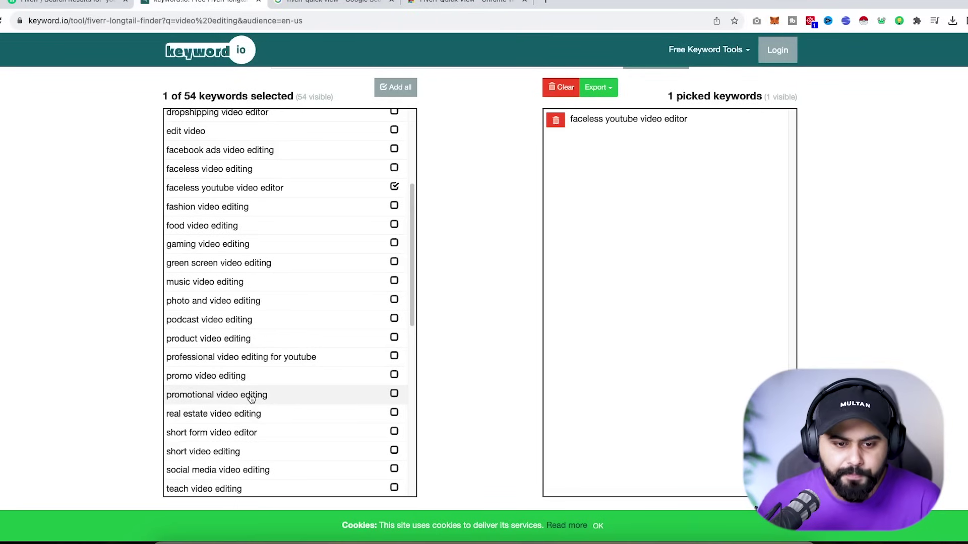
{"action": "left_click", "coordinate": [253, 396]}
{"action": "scroll", "coordinate": [241, 401], "scroll_direction": "down", "scroll_amount": 1}
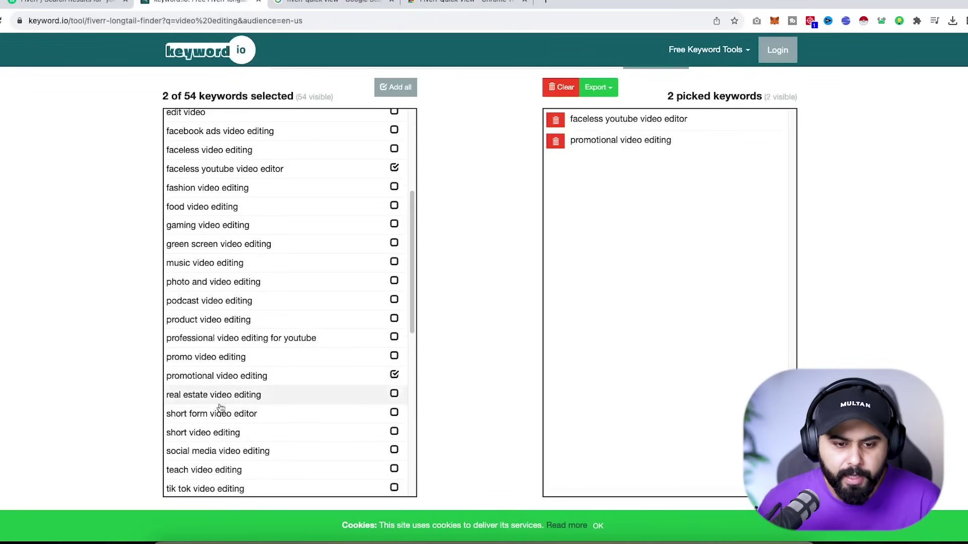
{"action": "left_click", "coordinate": [255, 396]}
{"action": "scroll", "coordinate": [251, 404], "scroll_direction": "down", "scroll_amount": 5}
{"action": "scroll", "coordinate": [216, 388], "scroll_direction": "down", "scroll_amount": 1}
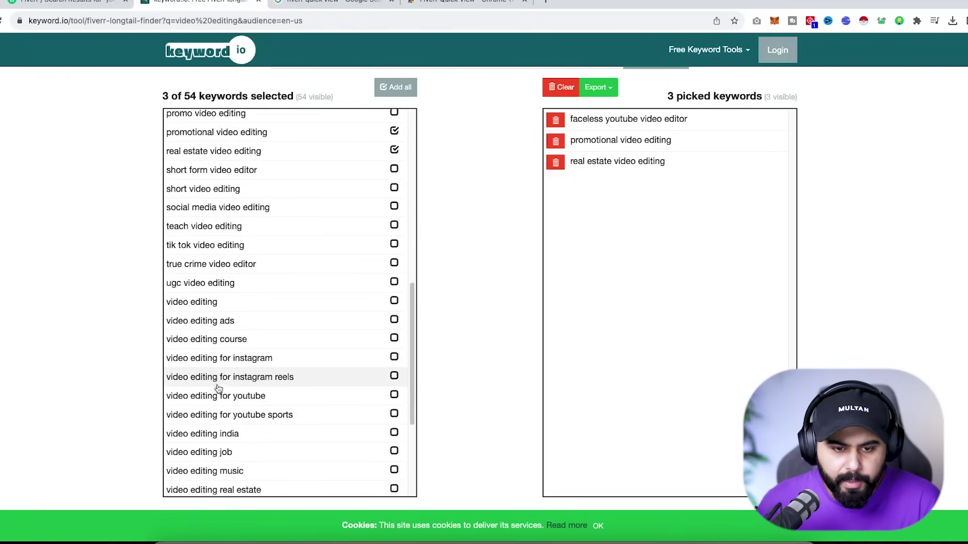
{"action": "left_click", "coordinate": [244, 321]}
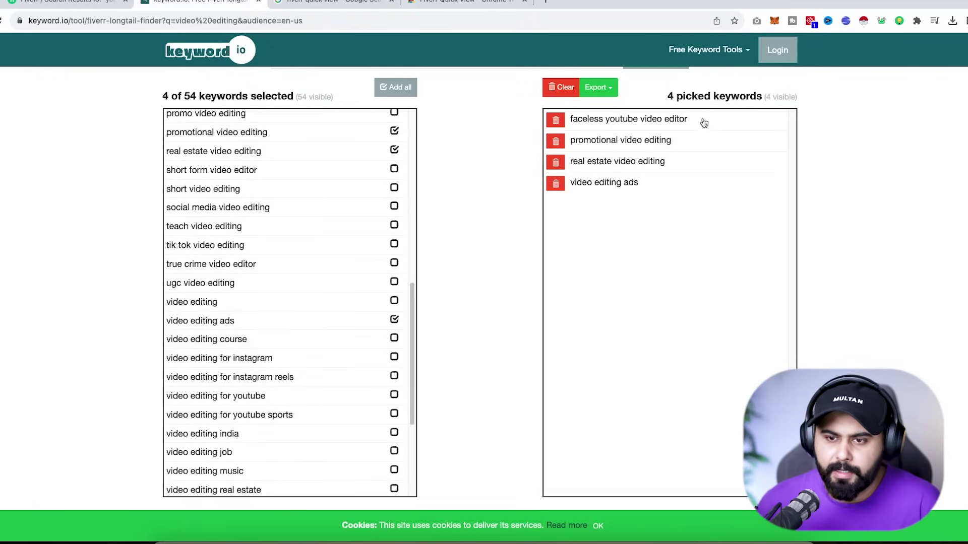
- Copy the picked keyword "faceless youtube video editor" from keyword.io and search Fiverr for it
{"action": "triple_click", "coordinate": [571, 121]}
{"action": "key", "text": "ctrl+c"}
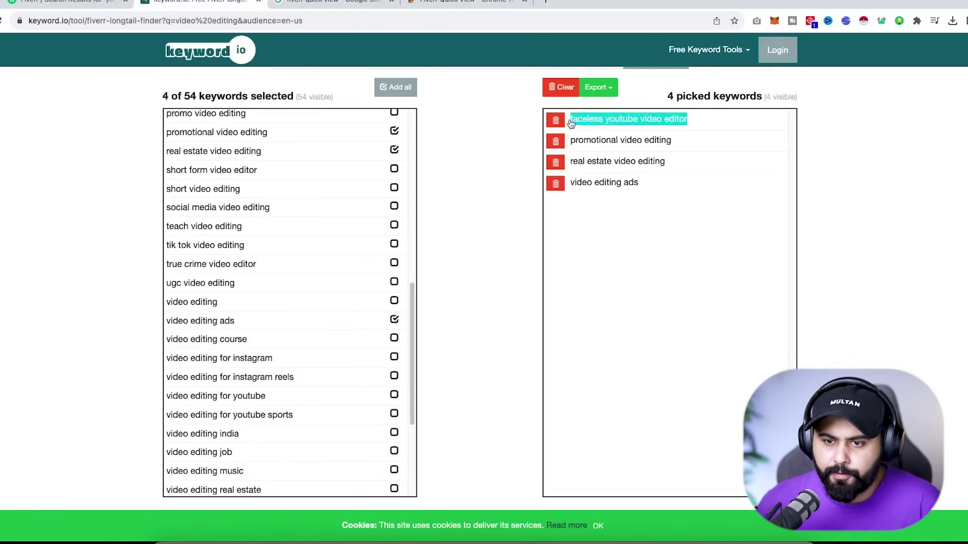
{"action": "left_click", "coordinate": [119, 5]}
{"action": "left_click", "coordinate": [283, 55]}
{"action": "key", "text": "ctrl+v"}
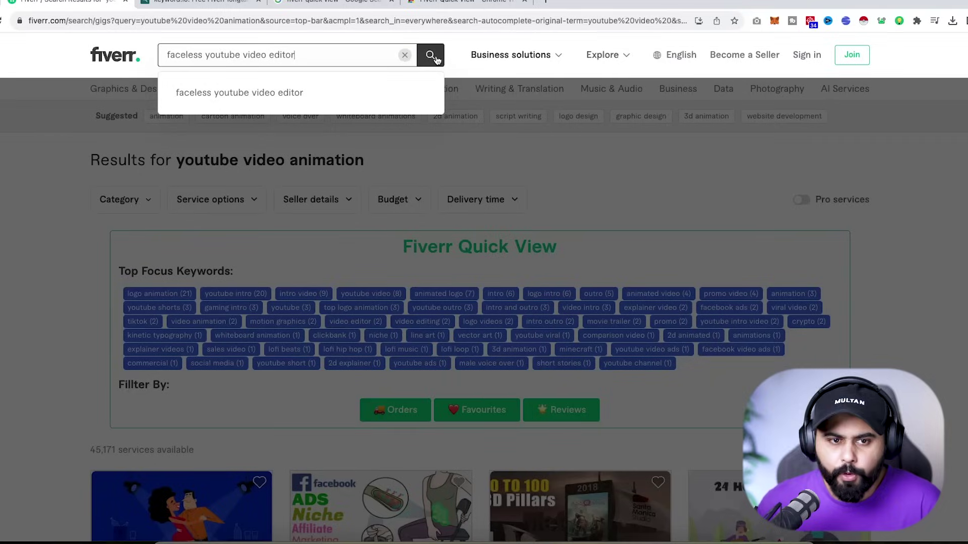
{"action": "left_click", "coordinate": [431, 55]}
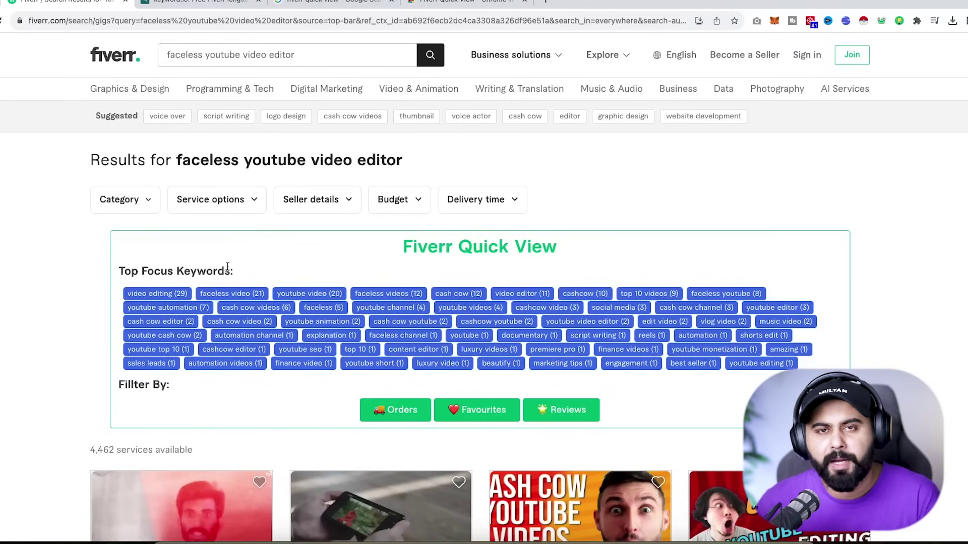
- Examine the gig titles, keyword tags and order figures in the faceless youtube video editor results, highlighting "faceless" in the heading
{"action": "scroll", "coordinate": [232, 272], "scroll_direction": "down", "scroll_amount": 4}
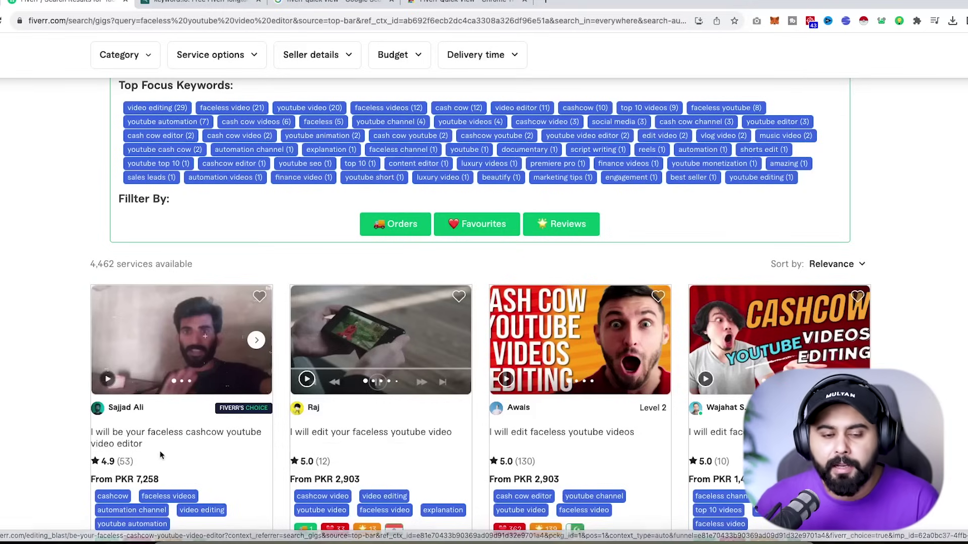
{"action": "scroll", "coordinate": [159, 455], "scroll_direction": "down", "scroll_amount": 1}
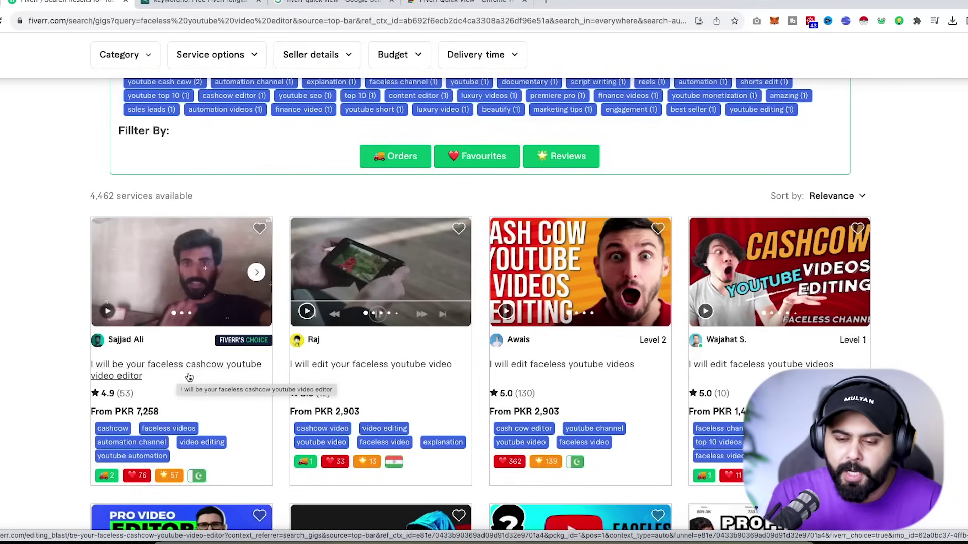
{"action": "scroll", "coordinate": [189, 377], "scroll_direction": "down", "scroll_amount": 9}
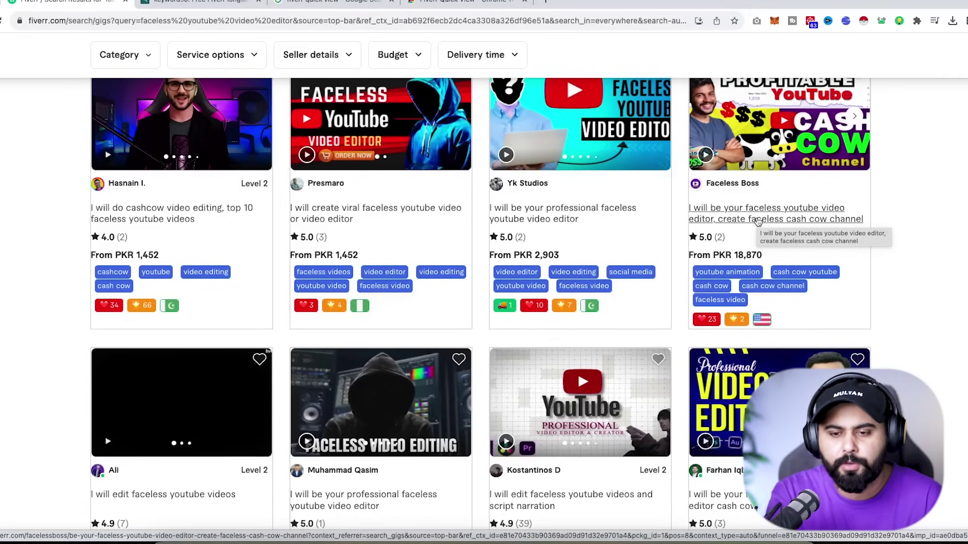
{"action": "scroll", "coordinate": [610, 303], "scroll_direction": "down", "scroll_amount": 5}
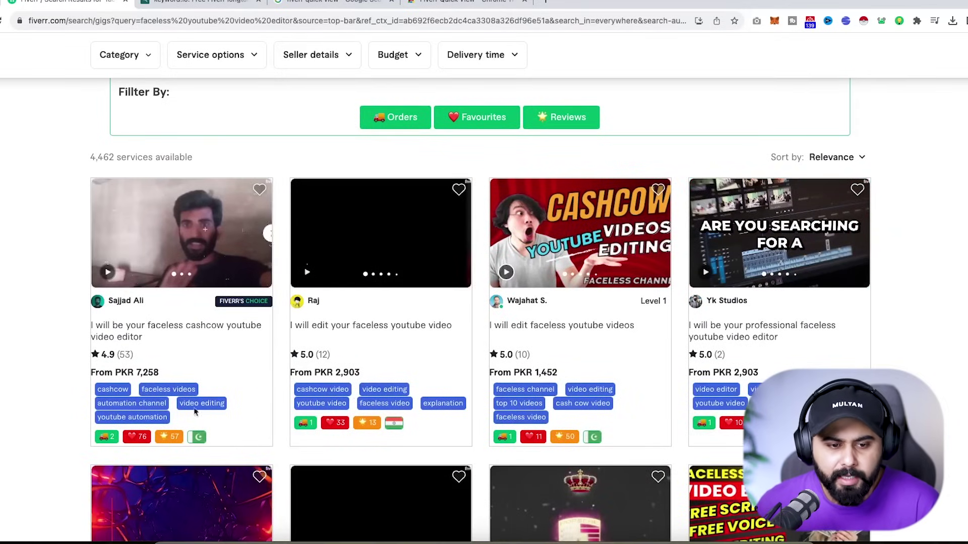
{"action": "scroll", "coordinate": [168, 346], "scroll_direction": "up", "scroll_amount": 5}
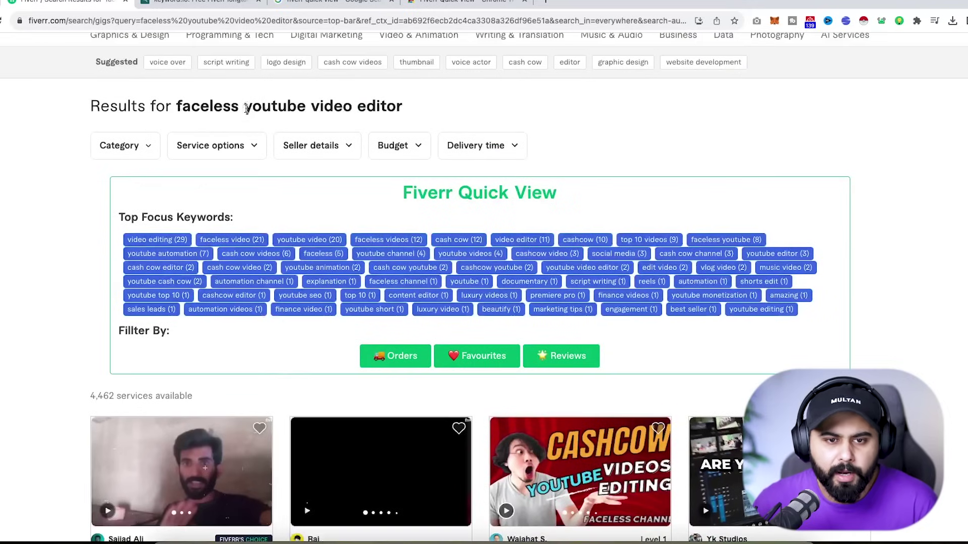
{"action": "double_click", "coordinate": [267, 106]}
{"action": "double_click", "coordinate": [189, 104]}
{"action": "scroll", "coordinate": [234, 81], "scroll_direction": "up", "scroll_amount": 2}
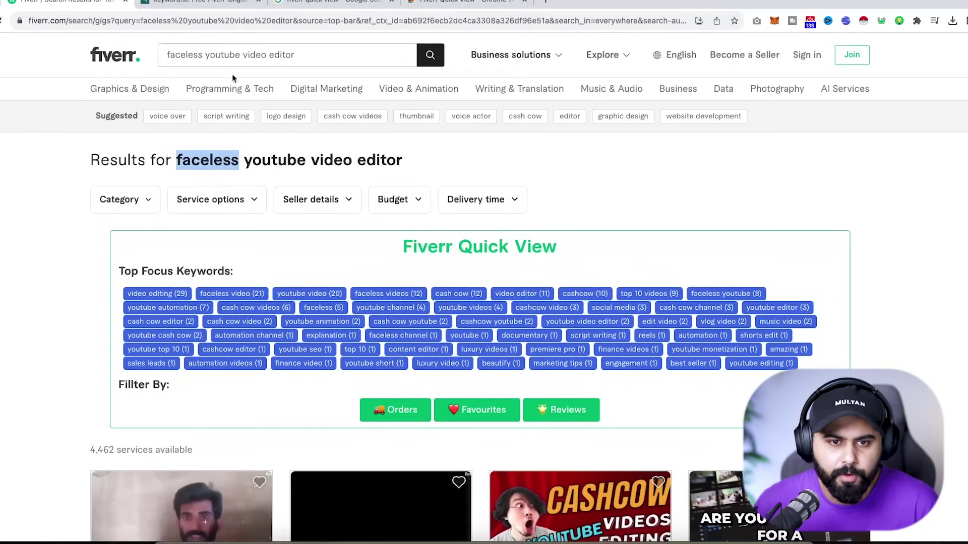
- Replace the Fiverr search term with the suggested query "cash cow youtube" and run the search
{"action": "left_click", "coordinate": [267, 54]}
{"action": "key", "text": "super+a"}
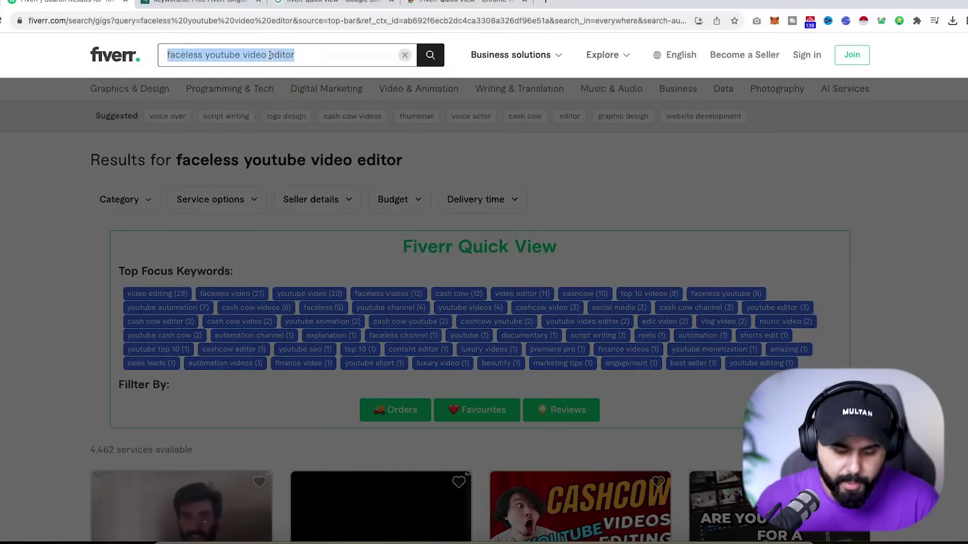
{"action": "type", "text": "cash cow"}
{"action": "left_click", "coordinate": [236, 94]}
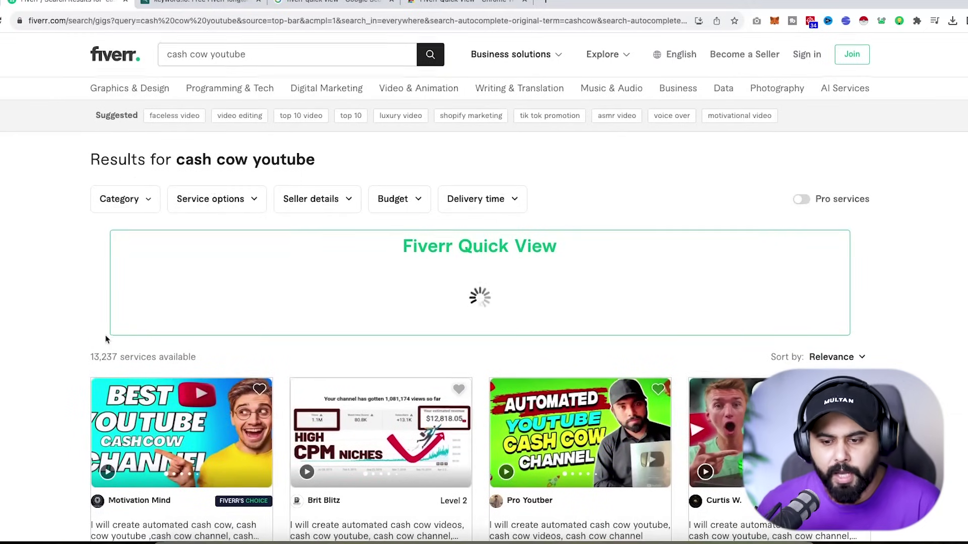
- Open the suggested "faceless video" search in a new tab and examine the cash cow youtube gigs' keyword tags and order figures
{"action": "scroll", "coordinate": [151, 298], "scroll_direction": "down", "scroll_amount": 1}
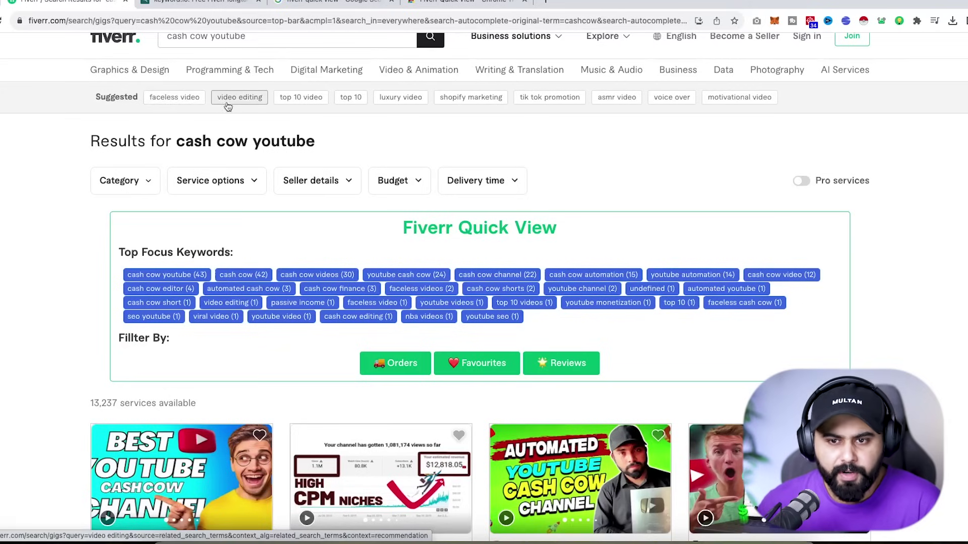
{"action": "scroll", "coordinate": [237, 146], "scroll_direction": "down", "scroll_amount": 5}
{"action": "scroll", "coordinate": [207, 140], "scroll_direction": "up", "scroll_amount": 5}
{"action": "left_click", "coordinate": [171, 117]}
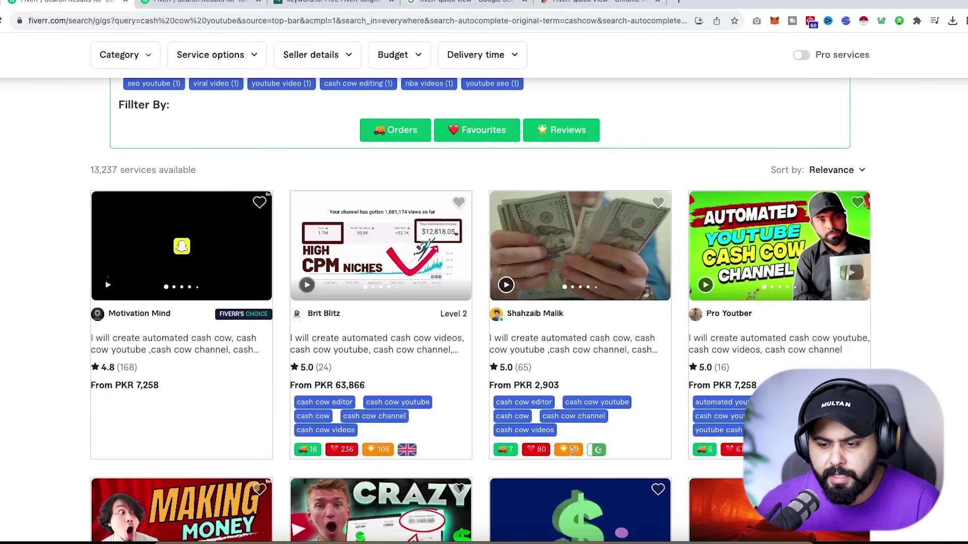
{"action": "scroll", "coordinate": [687, 411], "scroll_direction": "down", "scroll_amount": 5}
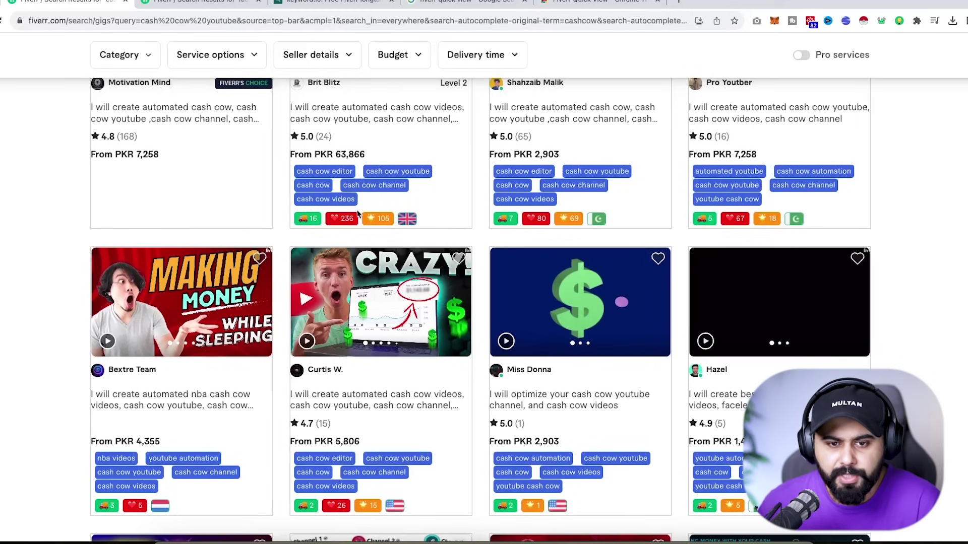
{"action": "scroll", "coordinate": [358, 216], "scroll_direction": "up", "scroll_amount": 2}
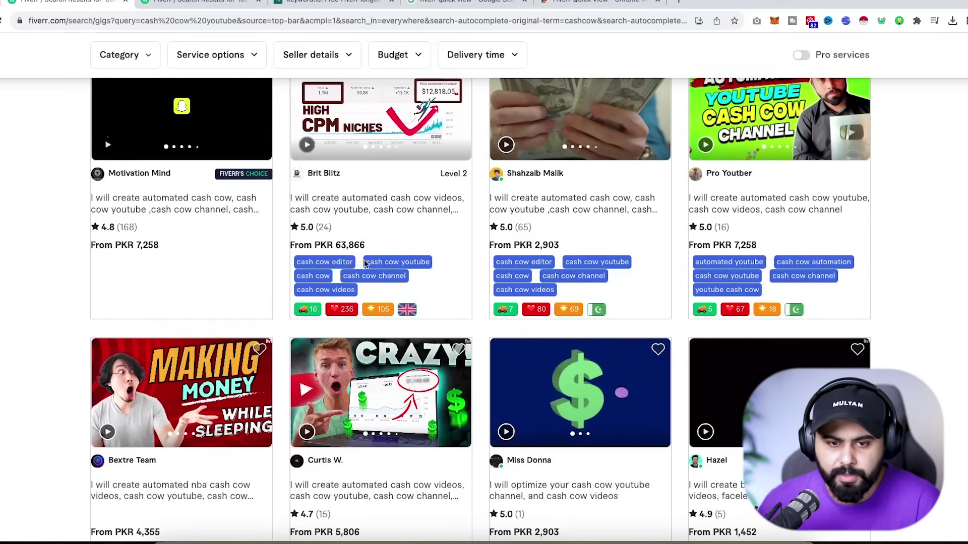
- Switch to keyword.io and search for Fiverr keyword suggestions using the seed keyword "web design"
{"action": "left_click", "coordinate": [341, 3]}
{"action": "scroll", "coordinate": [348, 237], "scroll_direction": "up", "scroll_amount": 10}
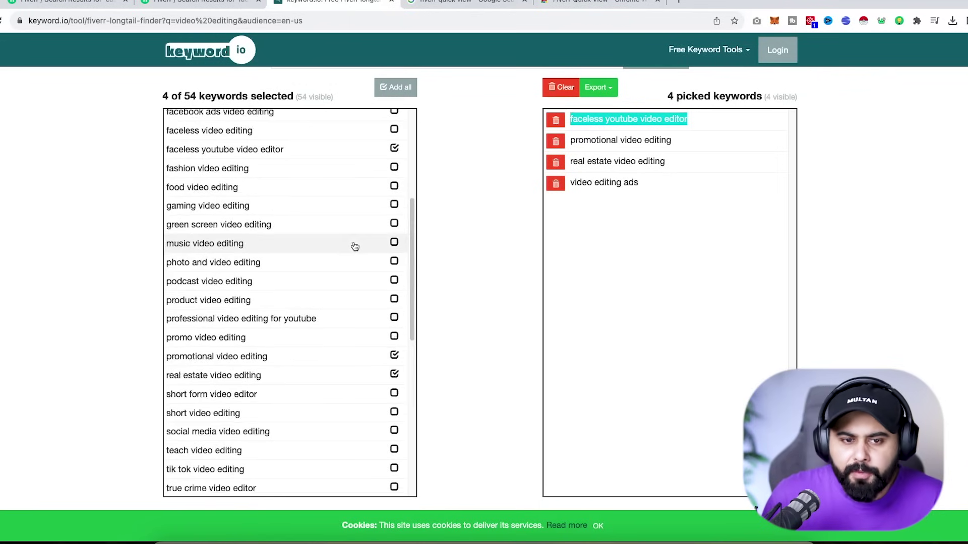
{"action": "scroll", "coordinate": [338, 252], "scroll_direction": "down", "scroll_amount": 10}
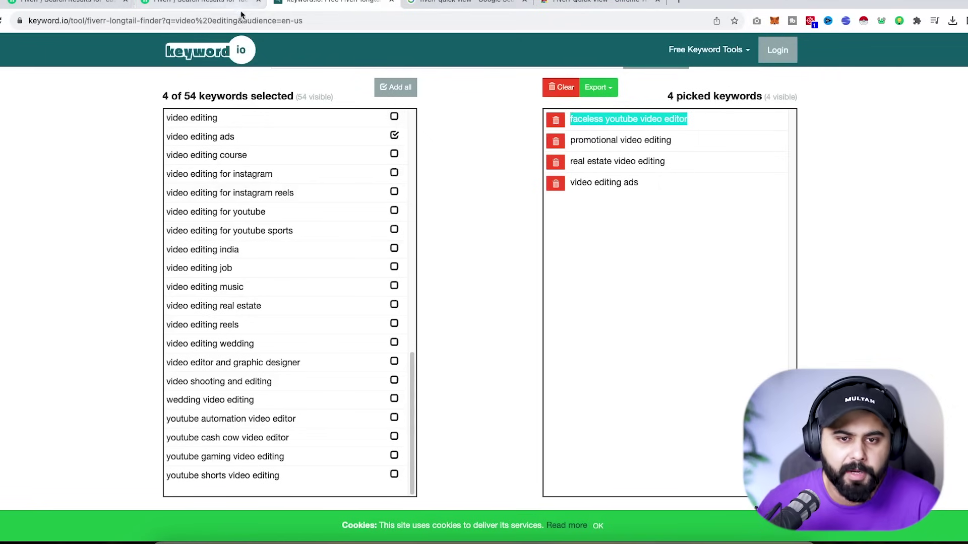
{"action": "scroll", "coordinate": [406, 191], "scroll_direction": "up", "scroll_amount": 10}
{"action": "scroll", "coordinate": [445, 194], "scroll_direction": "up", "scroll_amount": 5}
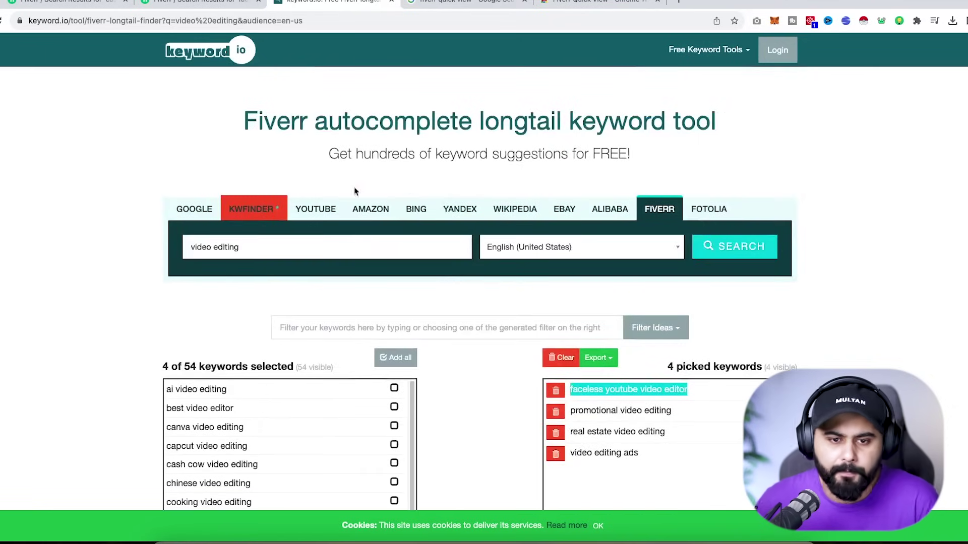
{"action": "triple_click", "coordinate": [251, 253]}
{"action": "type", "text": "web design"}
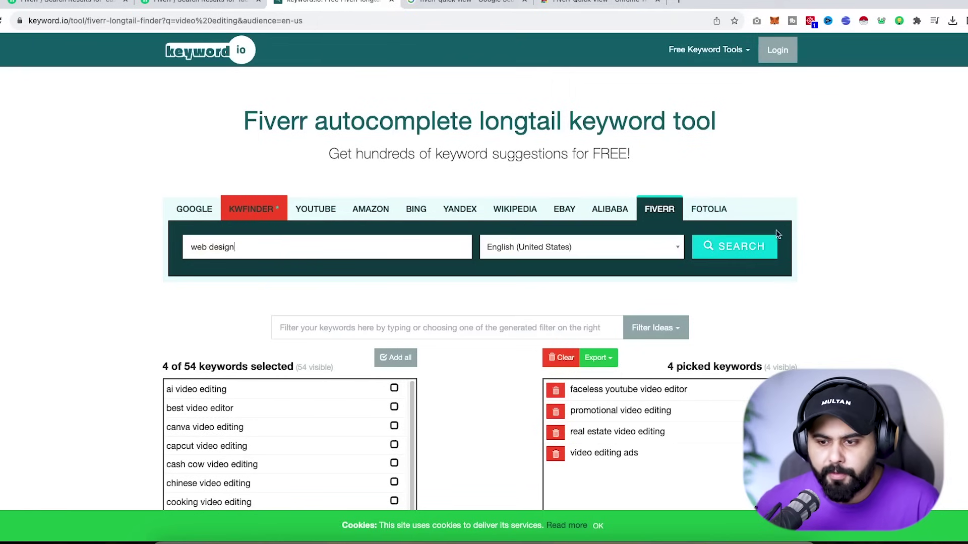
{"action": "key", "text": "Return"}
{"action": "scroll", "coordinate": [202, 276], "scroll_direction": "up", "scroll_amount": 4}
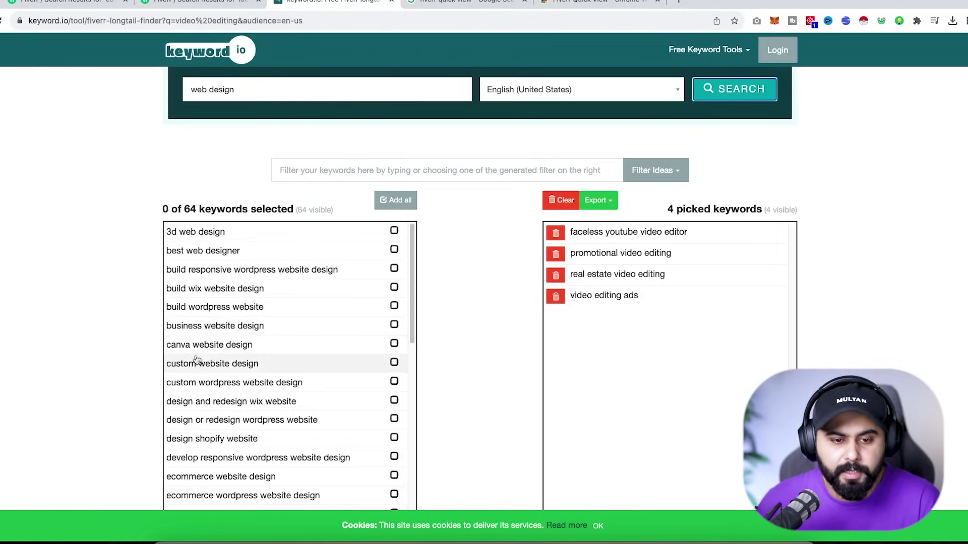
- Look through the web design suggestions and pick the keyword "restaurant website design"
{"action": "scroll", "coordinate": [267, 328], "scroll_direction": "down", "scroll_amount": 2}
{"action": "scroll", "coordinate": [268, 328], "scroll_direction": "down", "scroll_amount": 1}
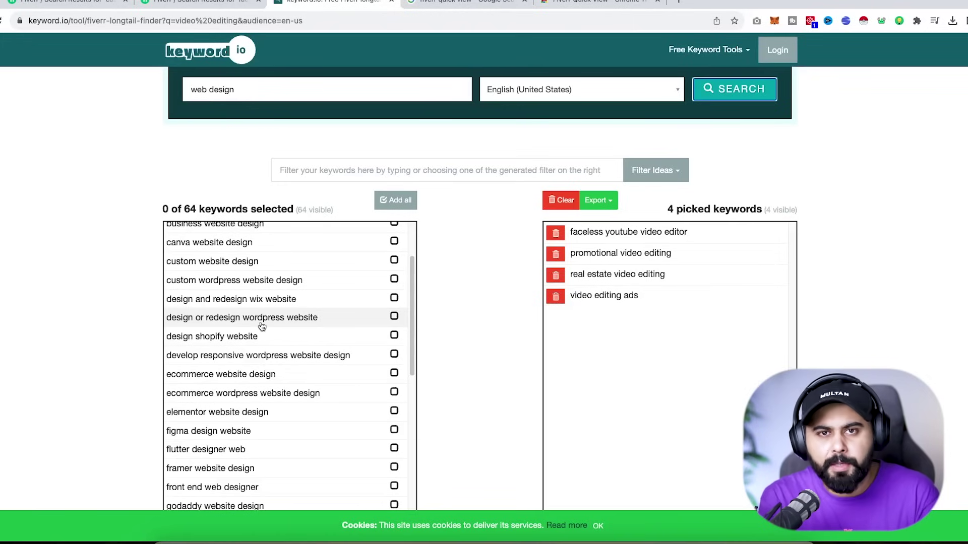
{"action": "scroll", "coordinate": [262, 327], "scroll_direction": "down", "scroll_amount": 4}
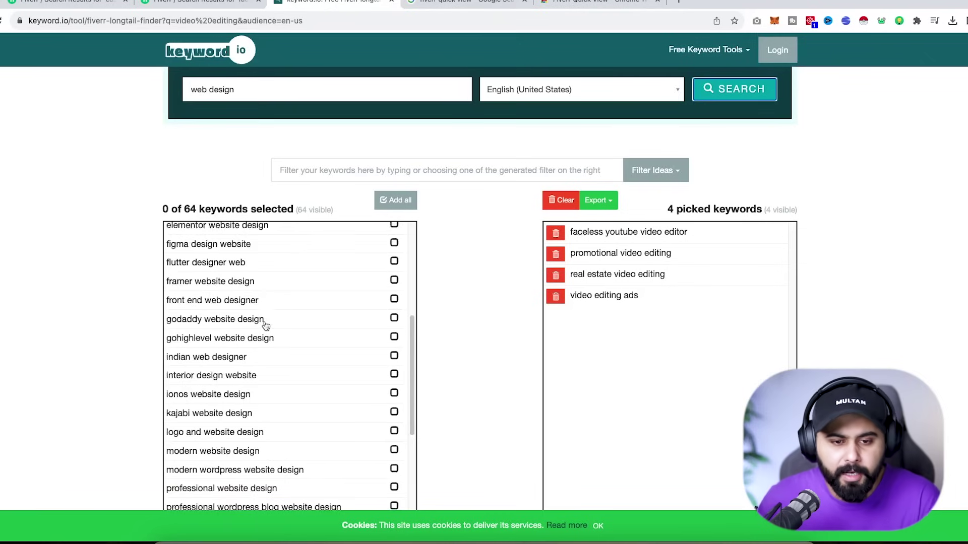
{"action": "scroll", "coordinate": [272, 333], "scroll_direction": "down", "scroll_amount": 2}
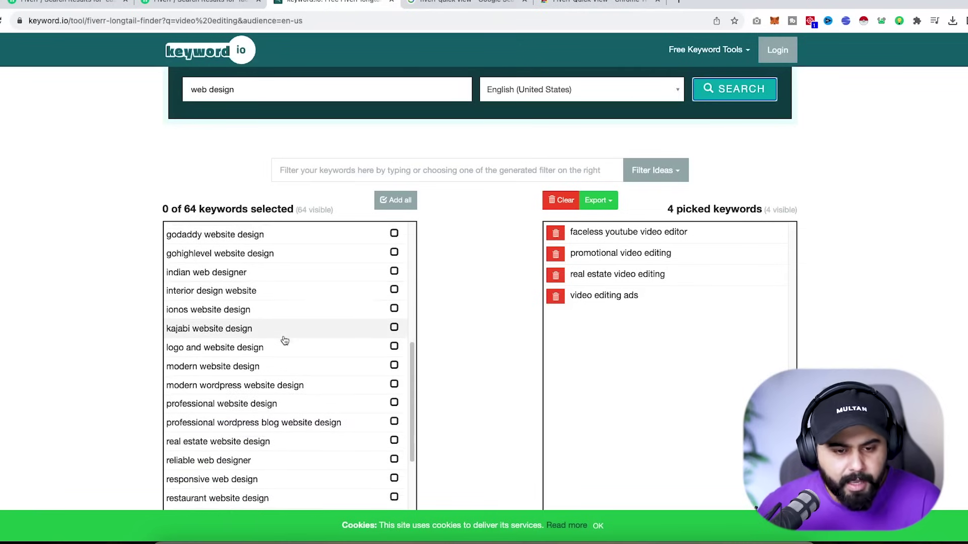
{"action": "scroll", "coordinate": [278, 340], "scroll_direction": "down", "scroll_amount": 3}
{"action": "scroll", "coordinate": [280, 342], "scroll_direction": "down", "scroll_amount": 3}
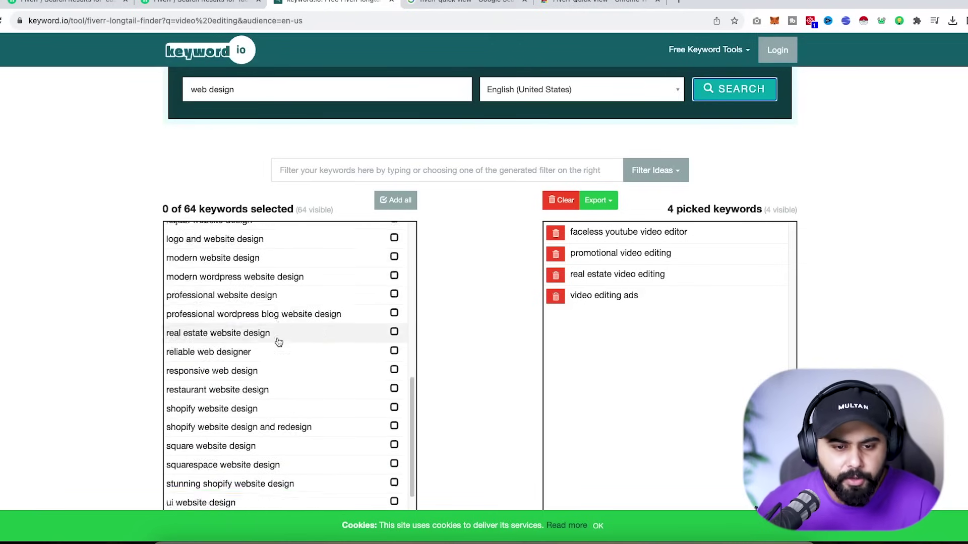
{"action": "left_click", "coordinate": [243, 324]}
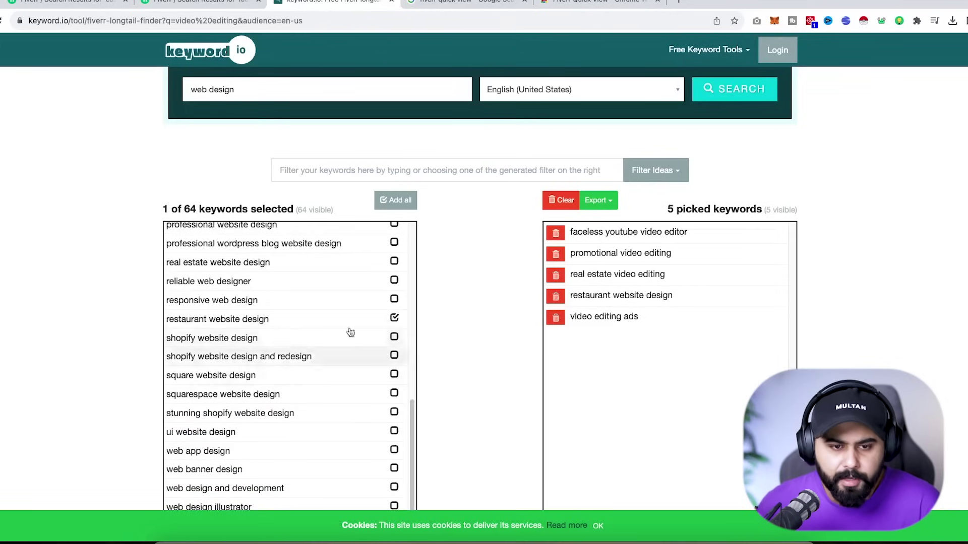
- Copy the picked keyword "restaurant website design" and search Fiverr for it in place of "faceless video"
{"action": "left_click_drag", "start_coordinate": [711, 299], "coordinate": [558, 300]}
{"action": "key", "text": "ctrl+c"}
{"action": "left_click", "coordinate": [192, 4]}
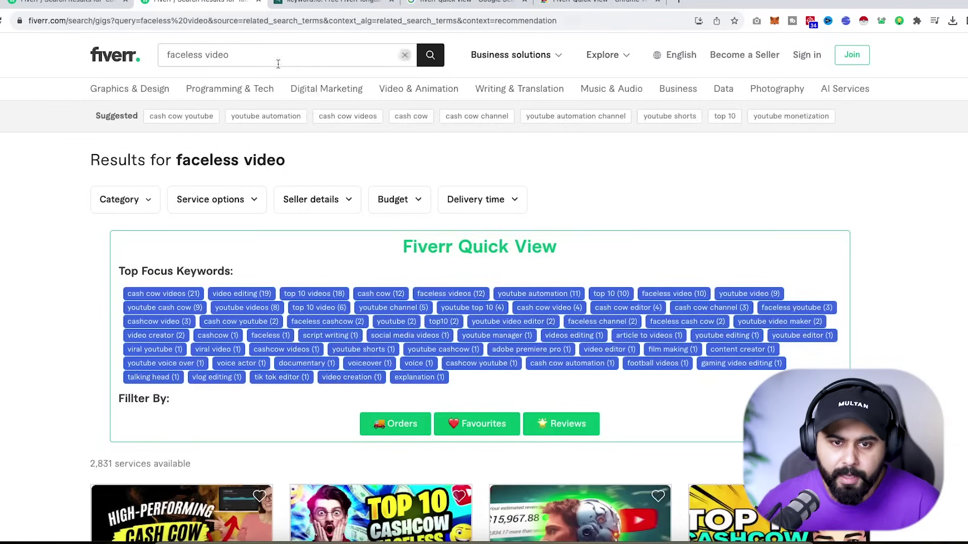
{"action": "triple_click", "coordinate": [307, 56]}
{"action": "key", "text": "ctrl+v"}
{"action": "left_click", "coordinate": [429, 56]}
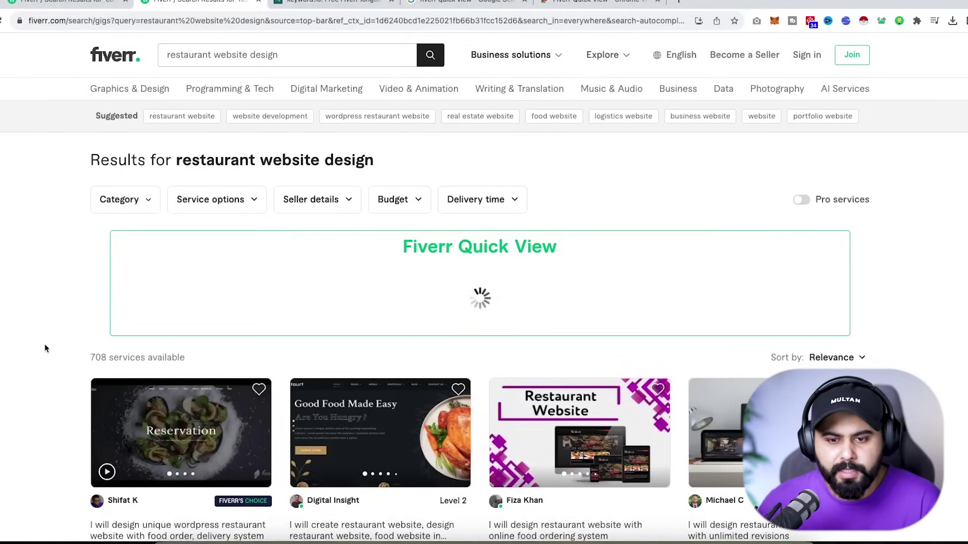
- Examine the top focus keywords, number of services, gig titles, prices and order figures for restaurant website design
{"action": "scroll", "coordinate": [50, 342], "scroll_direction": "down", "scroll_amount": 2}
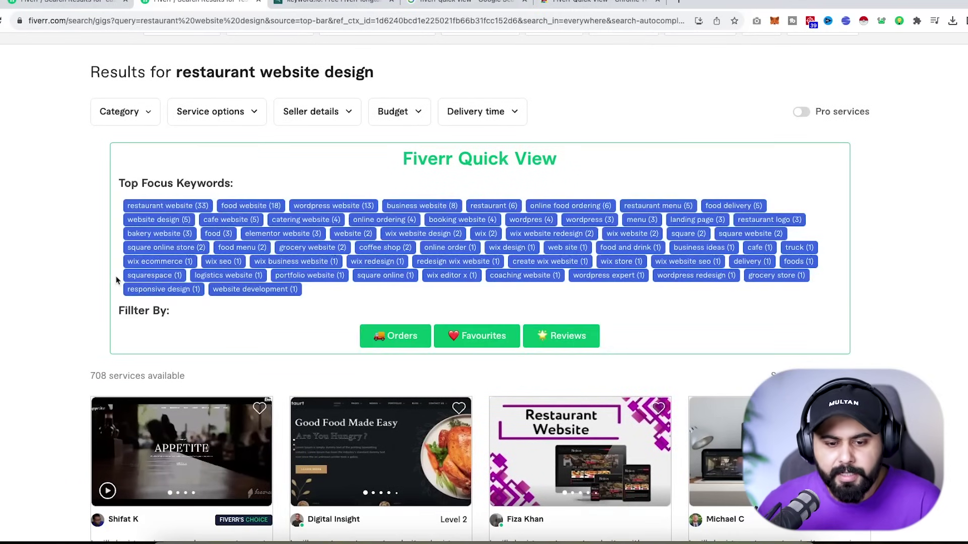
{"action": "scroll", "coordinate": [117, 277], "scroll_direction": "down", "scroll_amount": 7}
{"action": "scroll", "coordinate": [426, 321], "scroll_direction": "up", "scroll_amount": 3}
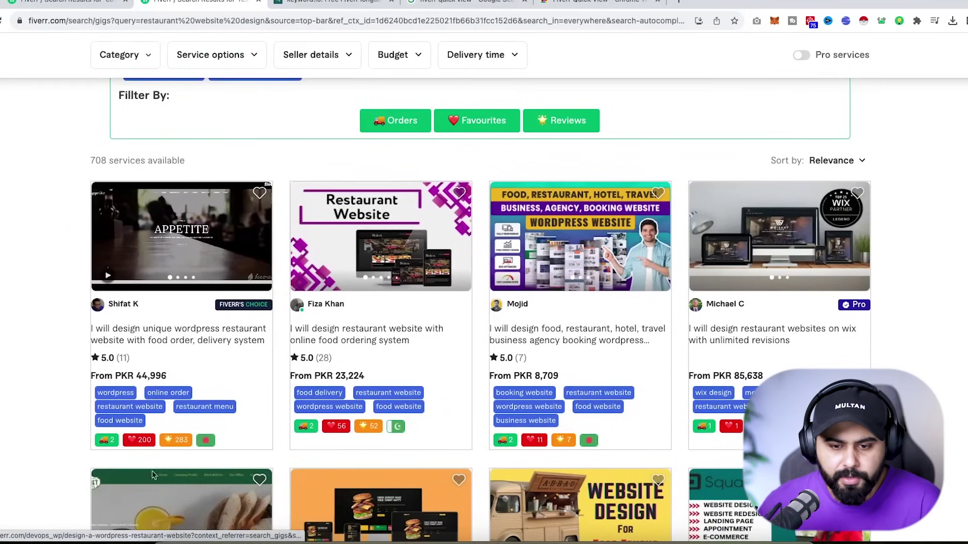
{"action": "scroll", "coordinate": [429, 458], "scroll_direction": "down", "scroll_amount": 5}
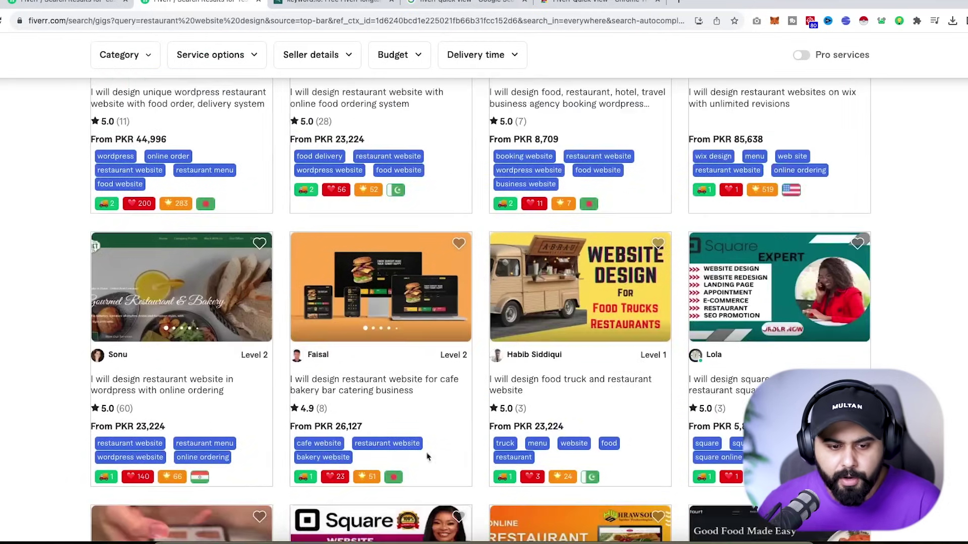
{"action": "scroll", "coordinate": [523, 476], "scroll_direction": "up", "scroll_amount": 1}
{"action": "scroll", "coordinate": [523, 475], "scroll_direction": "up", "scroll_amount": 5}
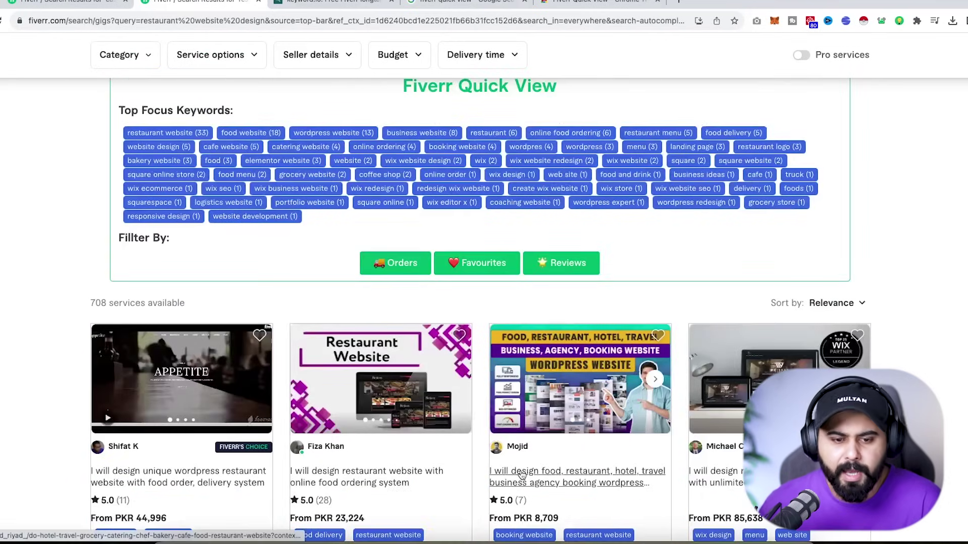
{"action": "scroll", "coordinate": [294, 448], "scroll_direction": "down", "scroll_amount": 1}
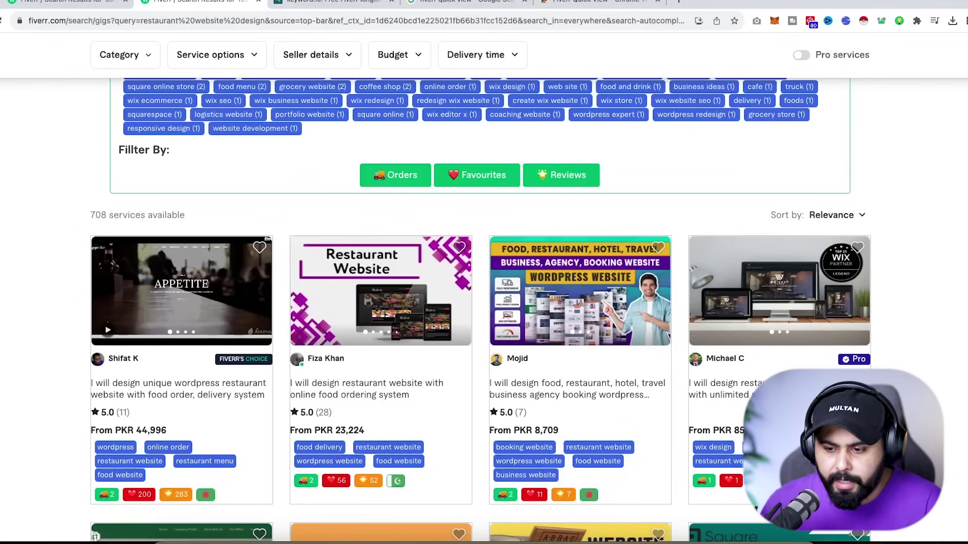
{"action": "scroll", "coordinate": [253, 434], "scroll_direction": "down", "scroll_amount": 1}
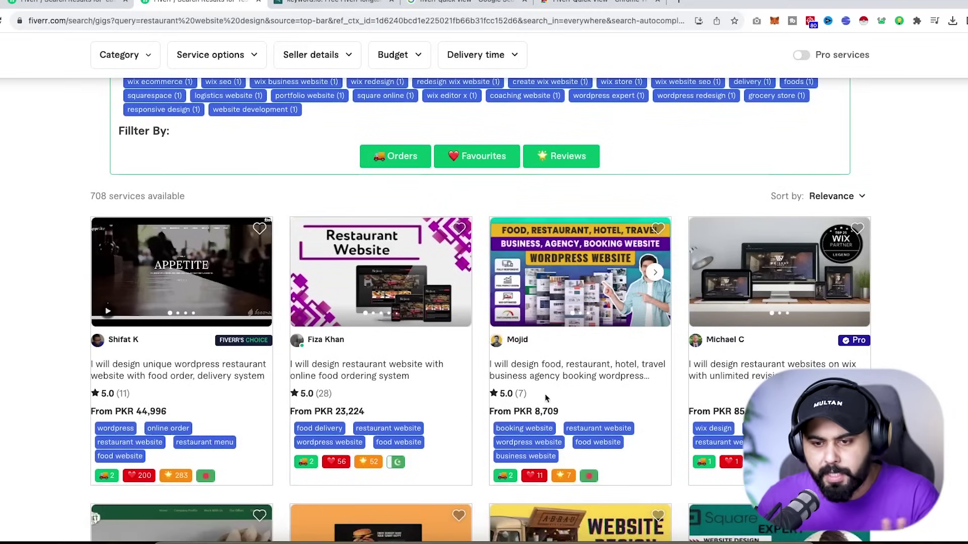
{"action": "scroll", "coordinate": [547, 398], "scroll_direction": "down", "scroll_amount": 7}
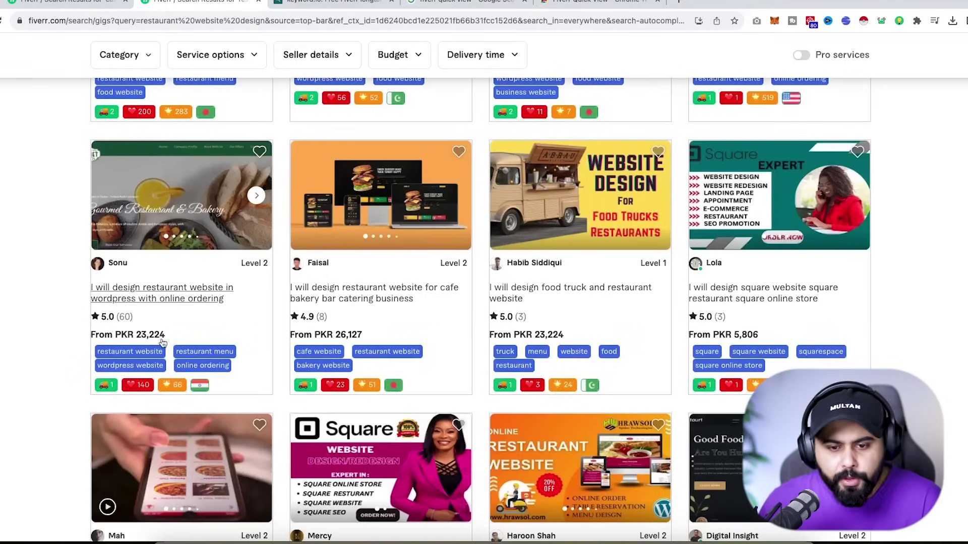
{"action": "scroll", "coordinate": [474, 355], "scroll_direction": "up", "scroll_amount": 11}
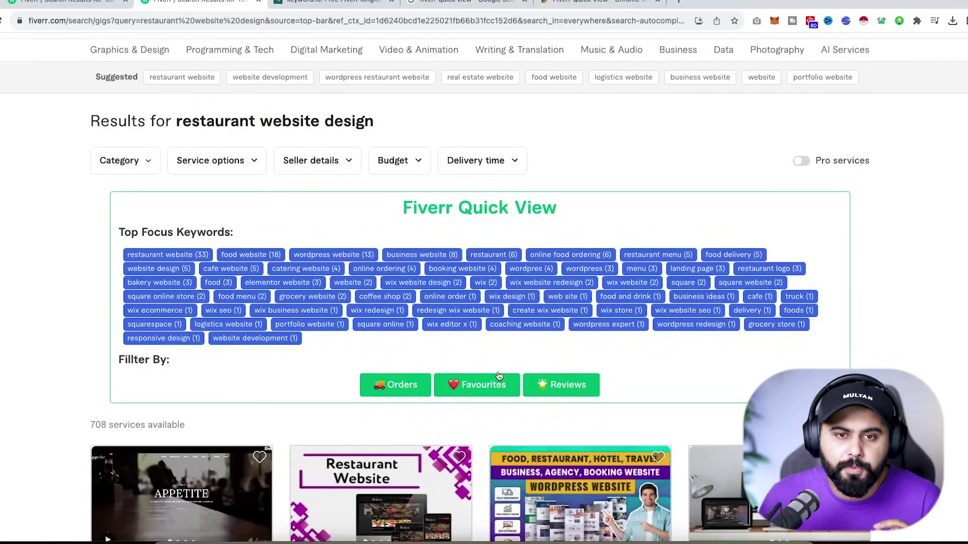
- Switch to keyword.io and look through the remaining web design keyword suggestions
{"action": "left_click", "coordinate": [332, 2]}
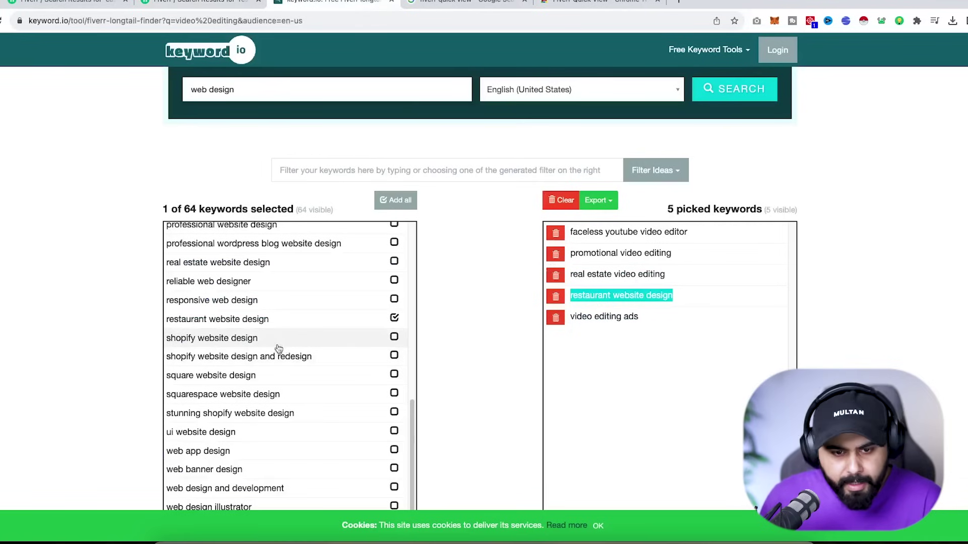
{"action": "scroll", "coordinate": [320, 335], "scroll_direction": "down", "scroll_amount": 1}
{"action": "scroll", "coordinate": [320, 335], "scroll_direction": "down", "scroll_amount": 4}
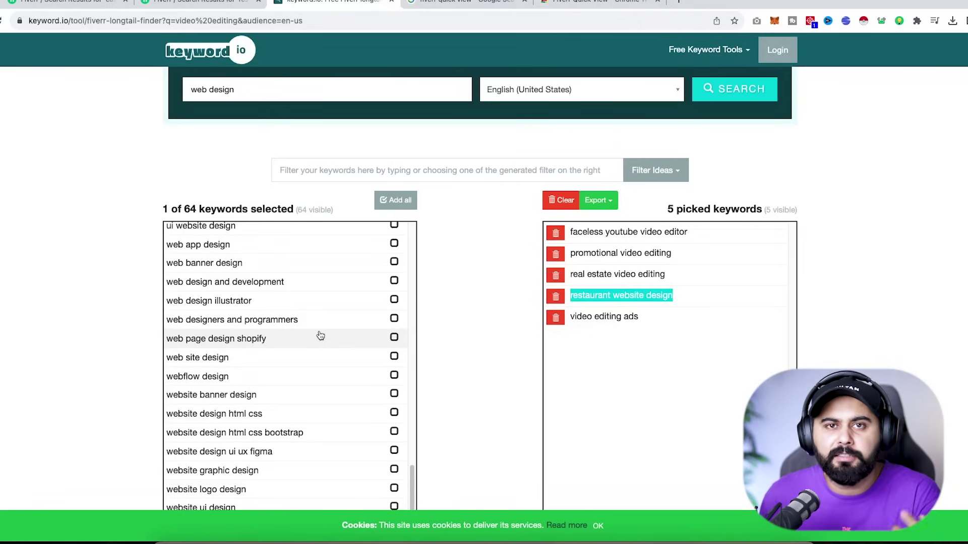
- Return to the Fiverr results, open the unique WordPress restaurant website gig in a new tab, and read its description
{"action": "left_click", "coordinate": [231, 2]}
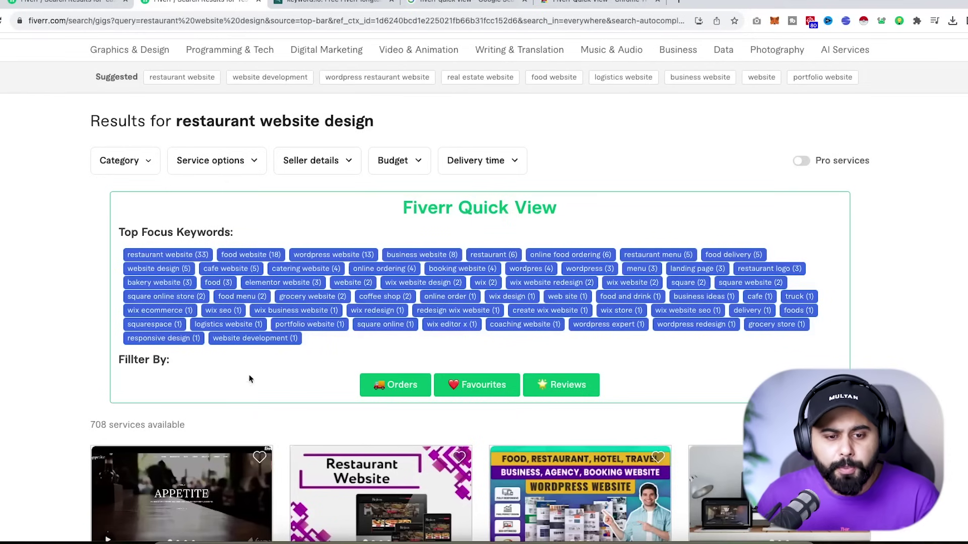
{"action": "scroll", "coordinate": [216, 355], "scroll_direction": "down", "scroll_amount": 5}
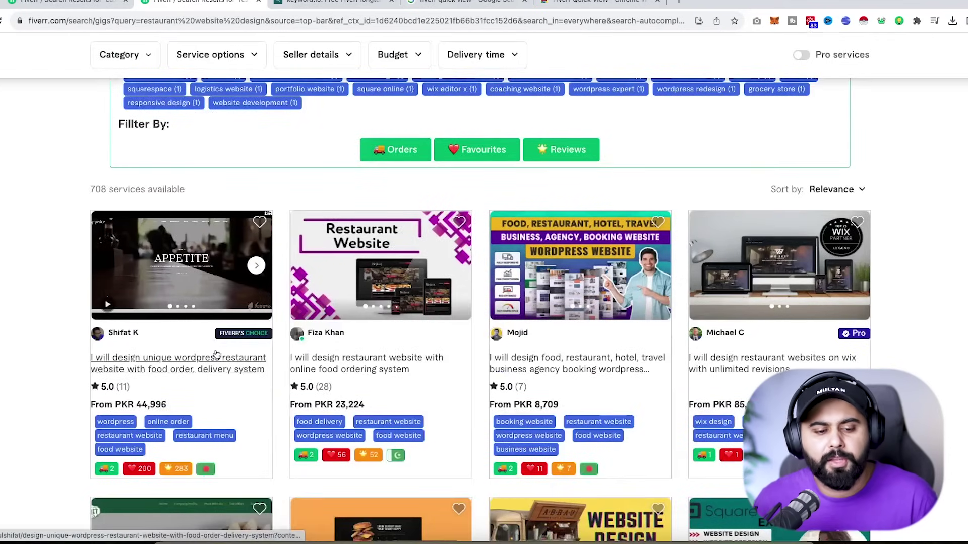
{"action": "left_click", "coordinate": [211, 370], "text": "ctrl"}
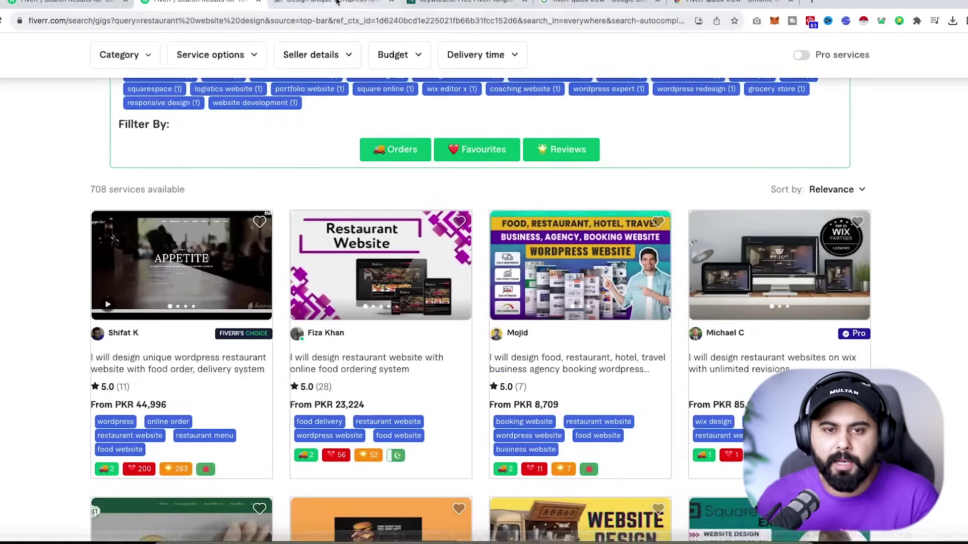
{"action": "left_click", "coordinate": [337, 2]}
{"action": "scroll", "coordinate": [221, 347], "scroll_direction": "down", "scroll_amount": 10}
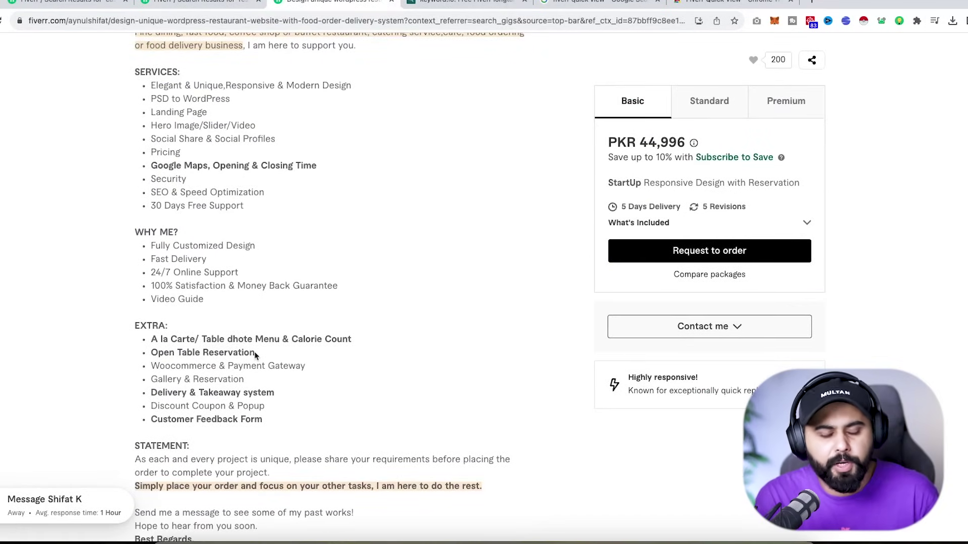
{"action": "scroll", "coordinate": [323, 309], "scroll_direction": "up", "scroll_amount": 2}
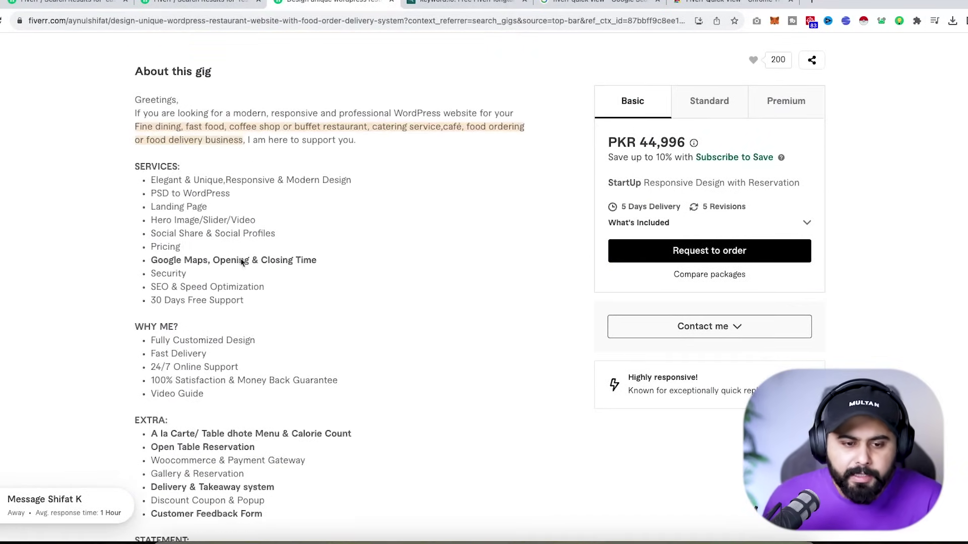
{"action": "scroll", "coordinate": [285, 349], "scroll_direction": "down", "scroll_amount": 2}
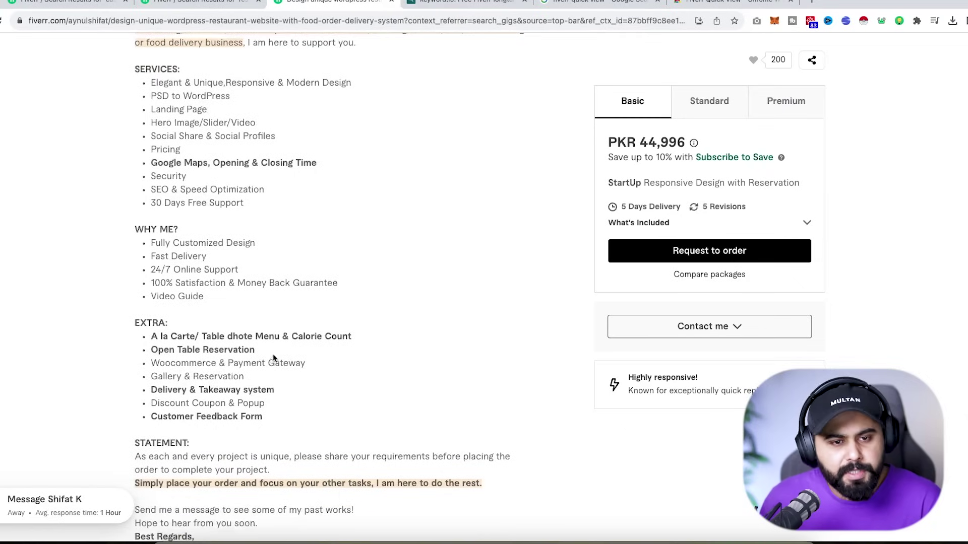
{"action": "scroll", "coordinate": [245, 253], "scroll_direction": "up", "scroll_amount": 2}
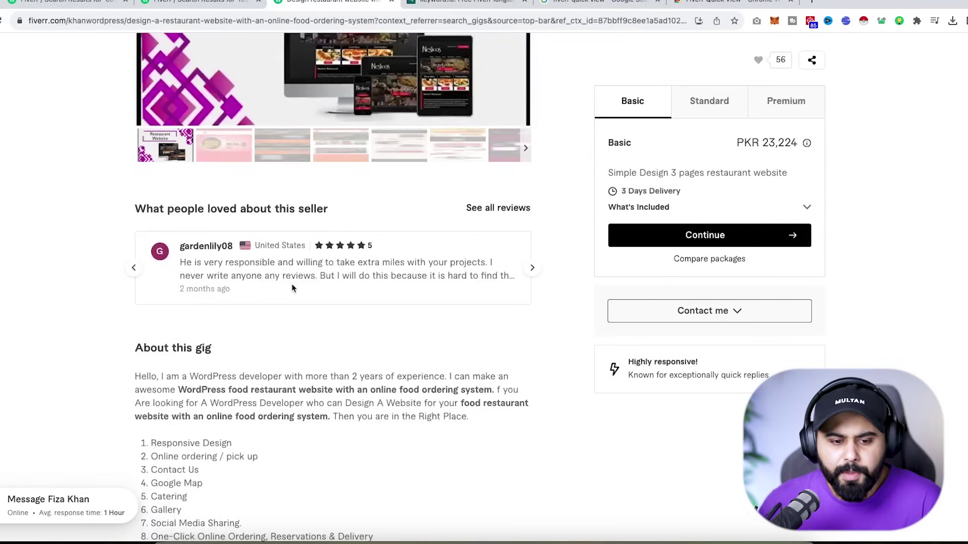
- Read the introduction and numbered feature list of the restaurant website gig with an online food ordering system
{"action": "scroll", "coordinate": [279, 291], "scroll_direction": "down", "scroll_amount": 4}
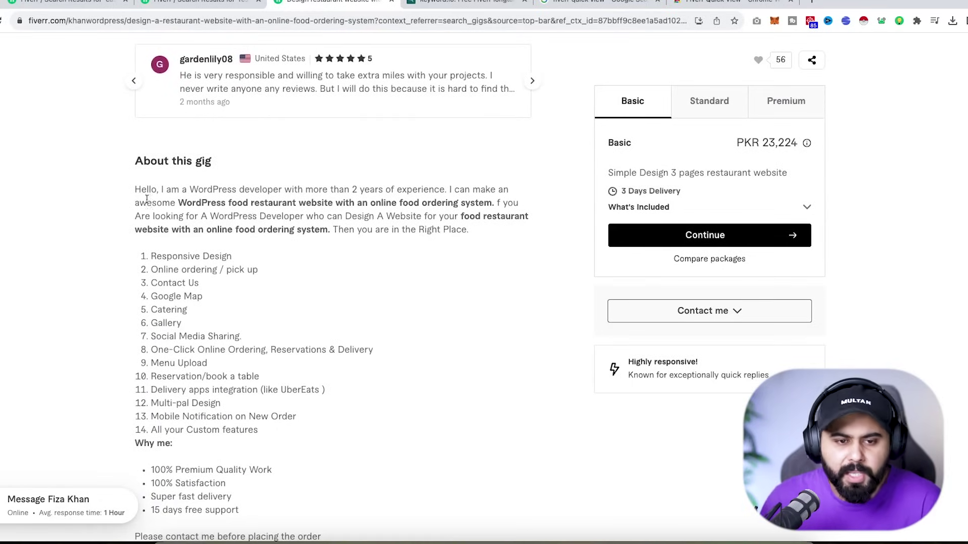
{"action": "left_click_drag", "start_coordinate": [134, 190], "coordinate": [471, 230]}
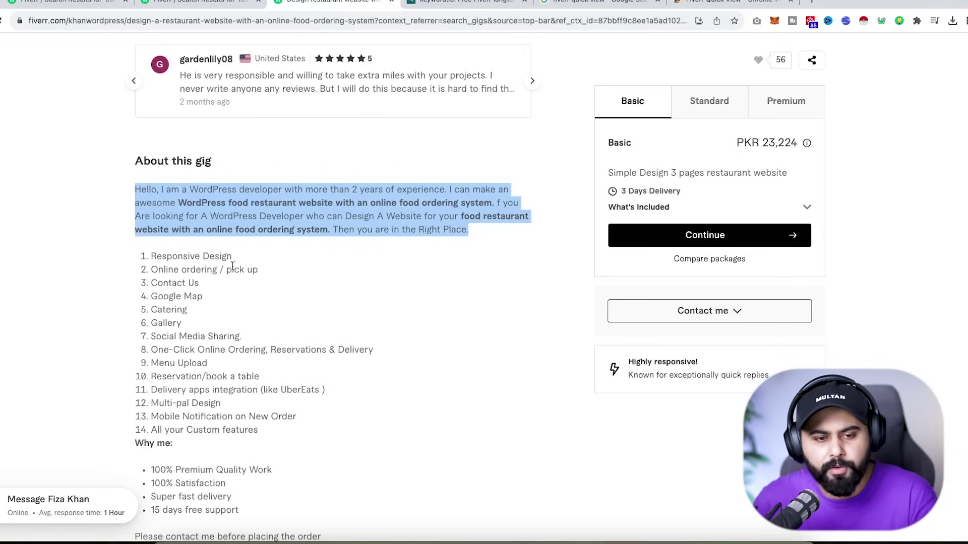
{"action": "scroll", "coordinate": [236, 281], "scroll_direction": "down", "scroll_amount": 1}
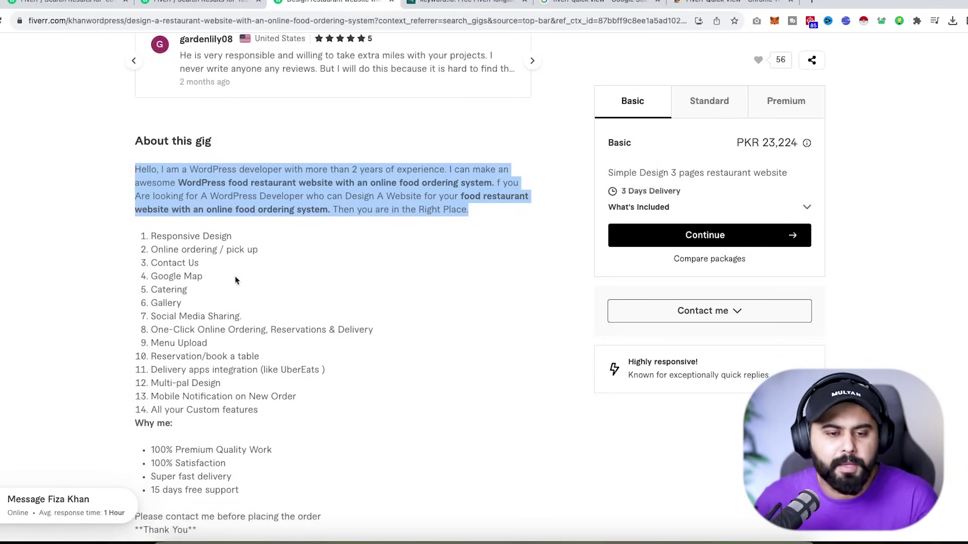
{"action": "left_click_drag", "start_coordinate": [146, 229], "coordinate": [262, 416]}
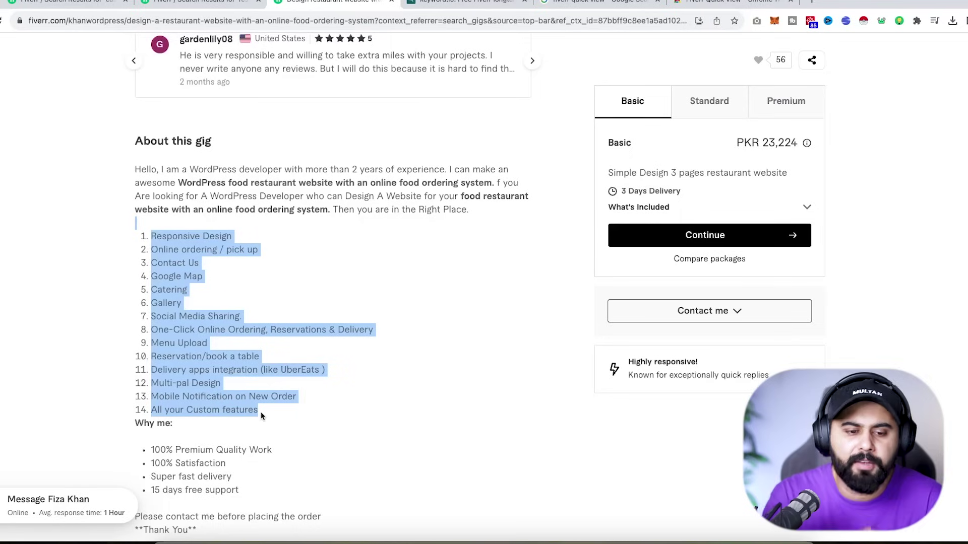
{"action": "left_click", "coordinate": [207, 338]}
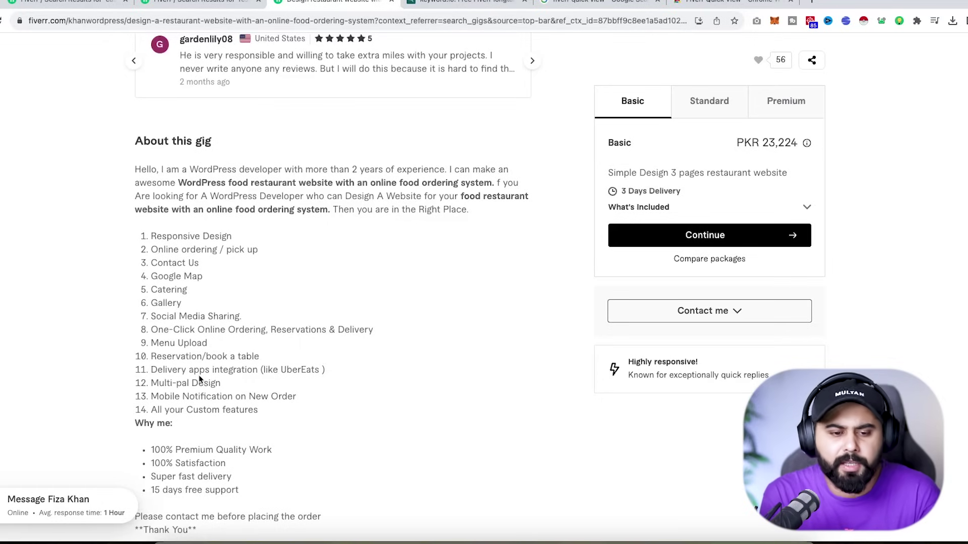
{"action": "left_click_drag", "start_coordinate": [257, 409], "coordinate": [126, 244]}
{"action": "left_click", "coordinate": [244, 321]}
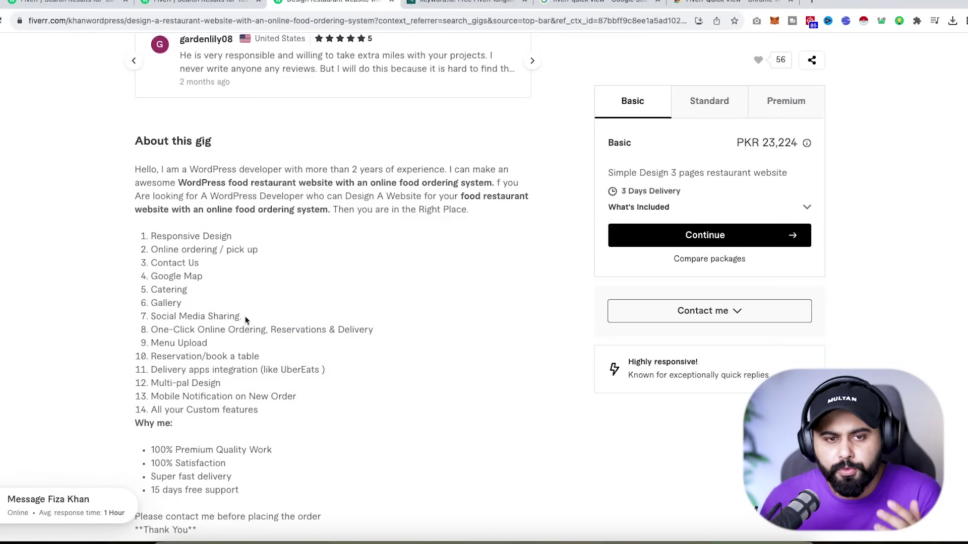
- Check the Standard and Premium packages of the restaurant website gig with online food ordering
{"action": "left_click", "coordinate": [223, 3]}
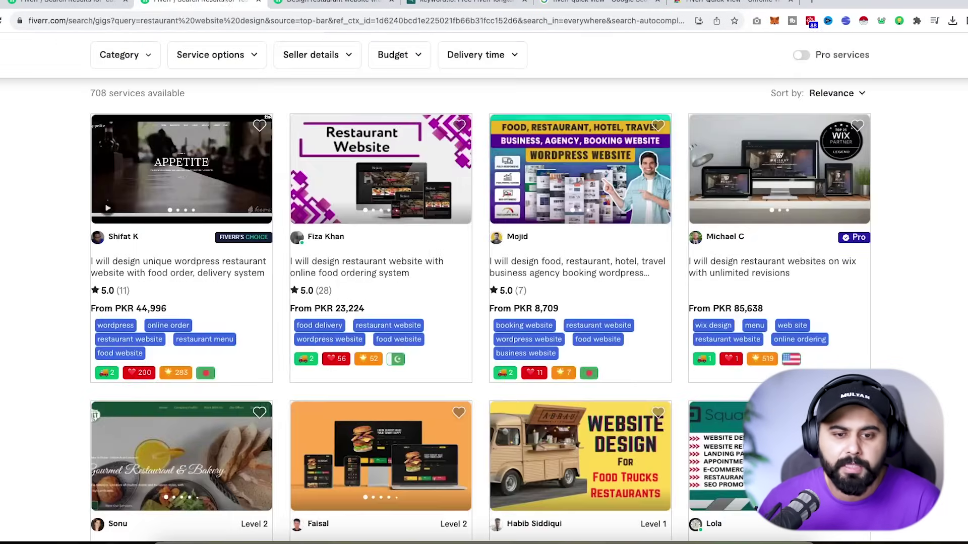
{"action": "key", "text": "ctrl+Tab"}
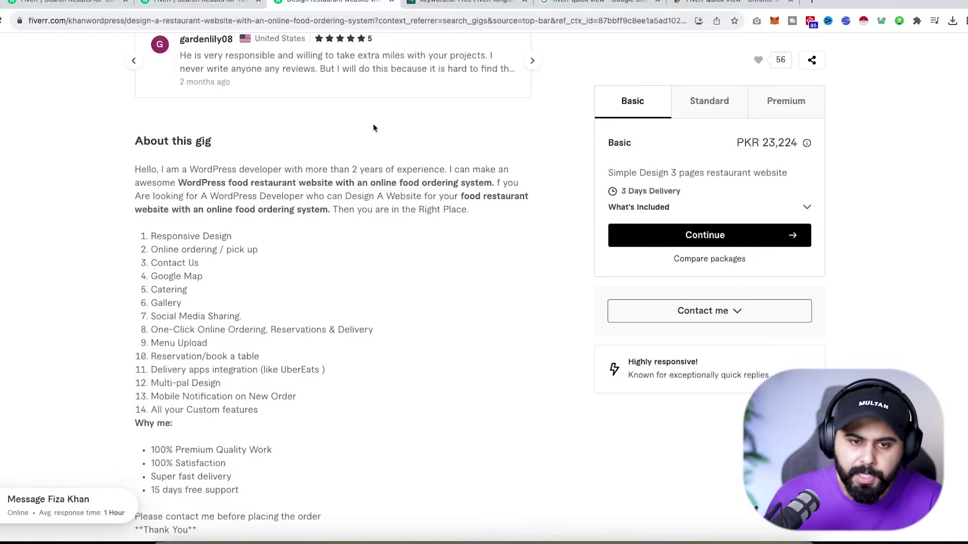
{"action": "scroll", "coordinate": [383, 161], "scroll_direction": "up", "scroll_amount": 10}
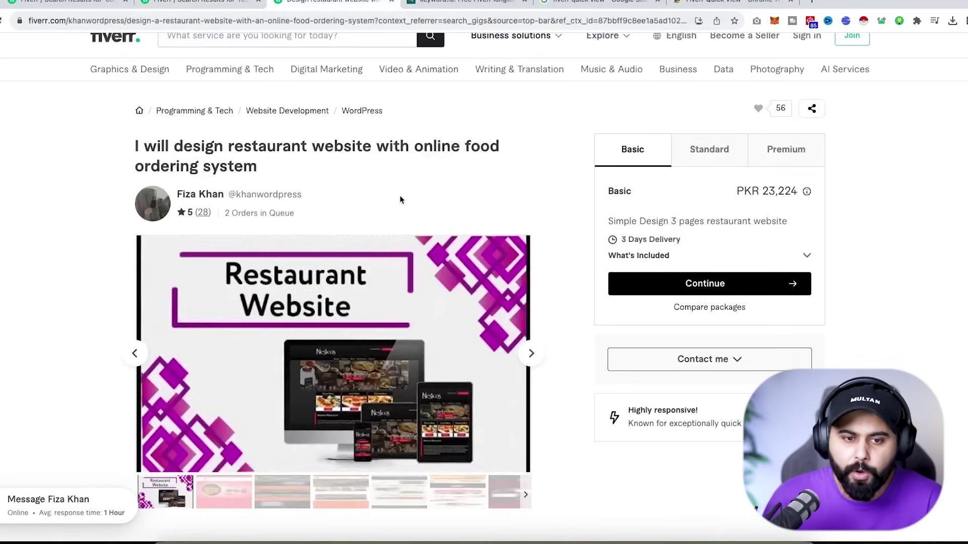
{"action": "left_click", "coordinate": [730, 150]}
{"action": "left_click", "coordinate": [794, 160]}
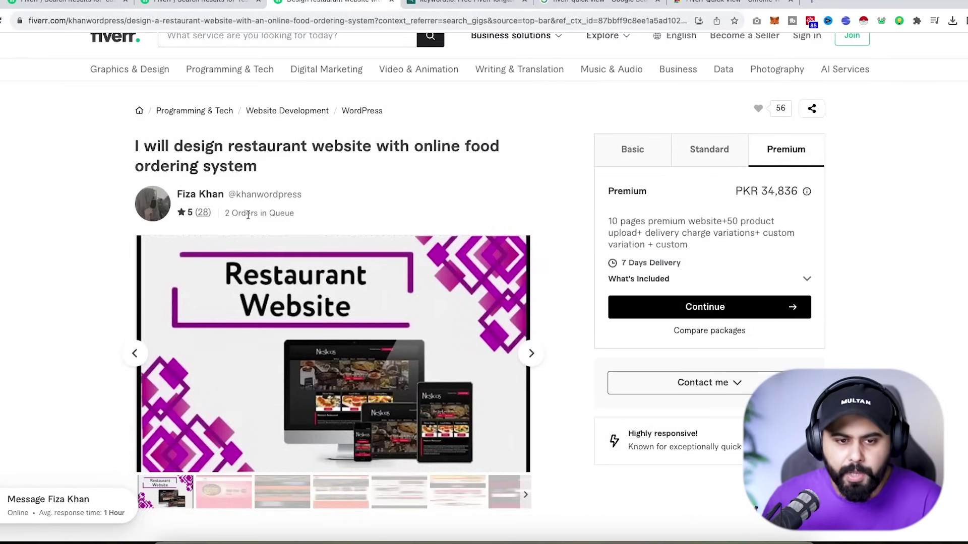
- Revisit the restaurant website results, then review the online food ordering gig's description again from its closing lines up to the introduction
{"action": "left_click", "coordinate": [236, 4]}
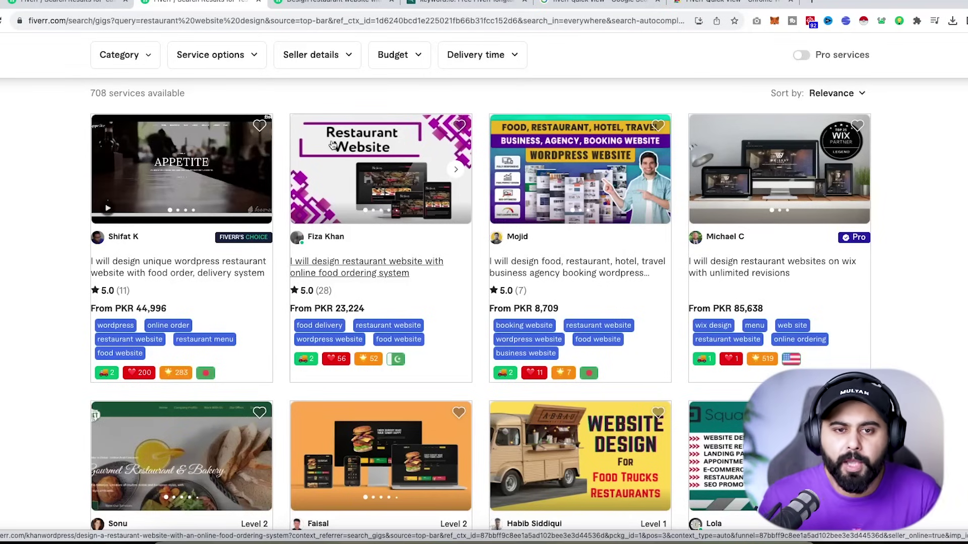
{"action": "left_click", "coordinate": [332, 145]}
{"action": "scroll", "coordinate": [232, 331], "scroll_direction": "down", "scroll_amount": 10}
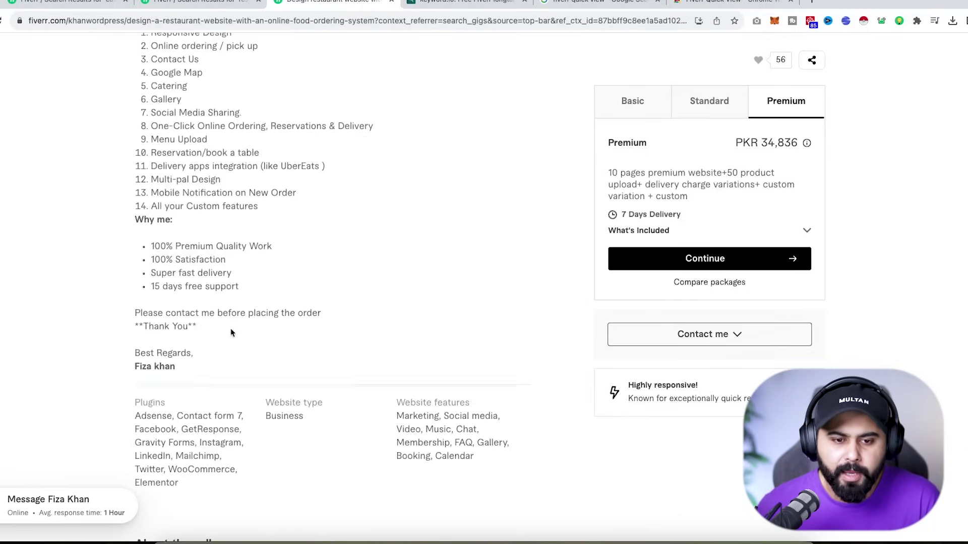
{"action": "left_click_drag", "start_coordinate": [259, 363], "coordinate": [123, 217]}
{"action": "left_click", "coordinate": [123, 216]}
{"action": "scroll", "coordinate": [157, 231], "scroll_direction": "up", "scroll_amount": 8}
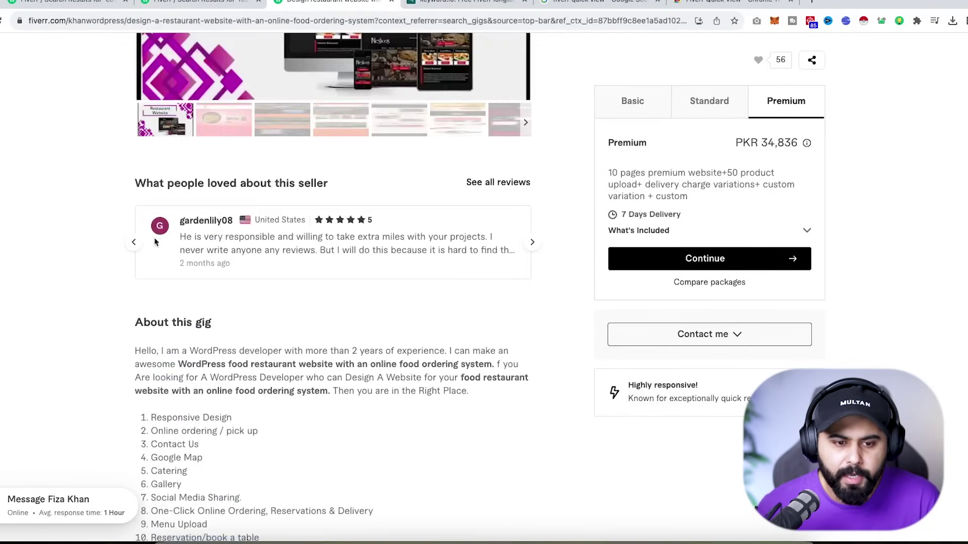
{"action": "triple_click", "coordinate": [156, 361]}
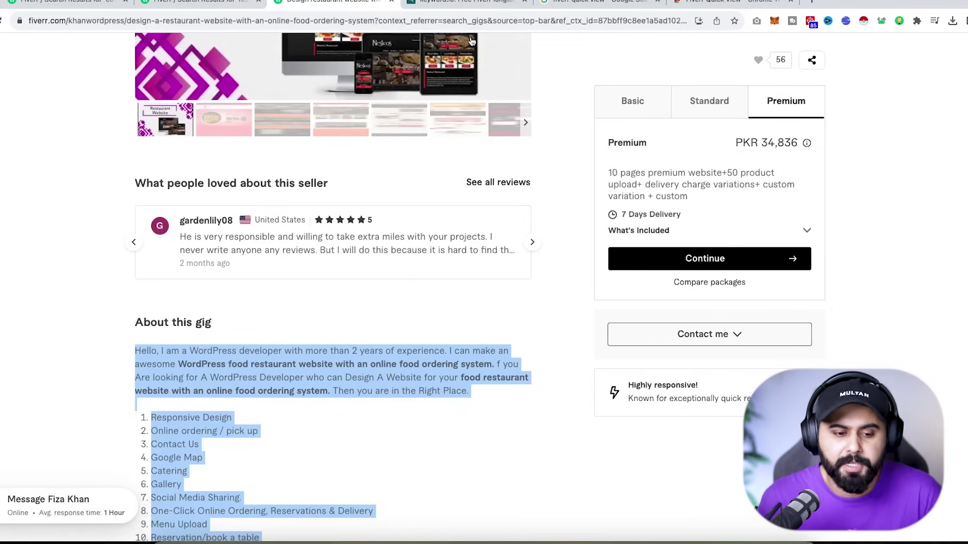
- Close the gig page and review the top focus keywords in the restaurant website design results
{"action": "key", "text": "ctrl+w"}
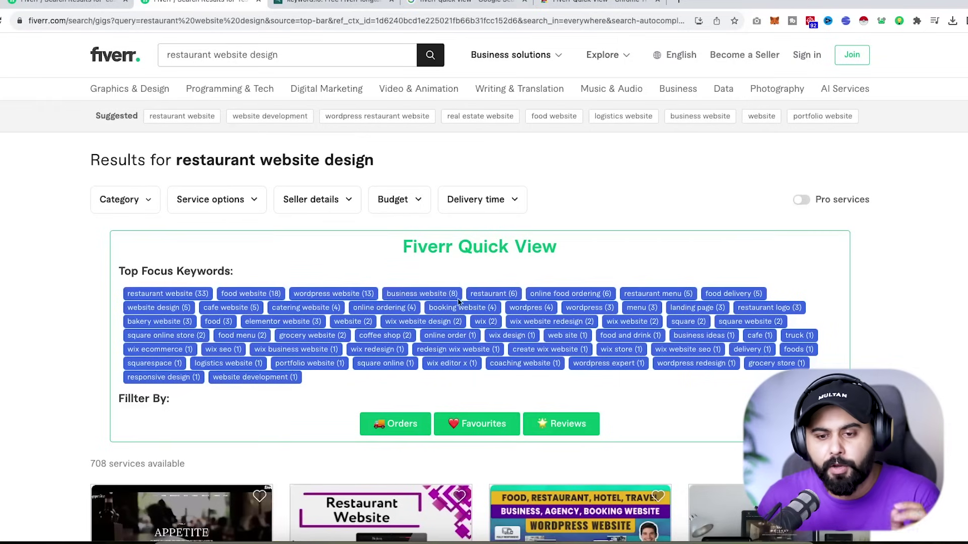
{"action": "left_click_drag", "start_coordinate": [517, 294], "coordinate": [135, 301]}
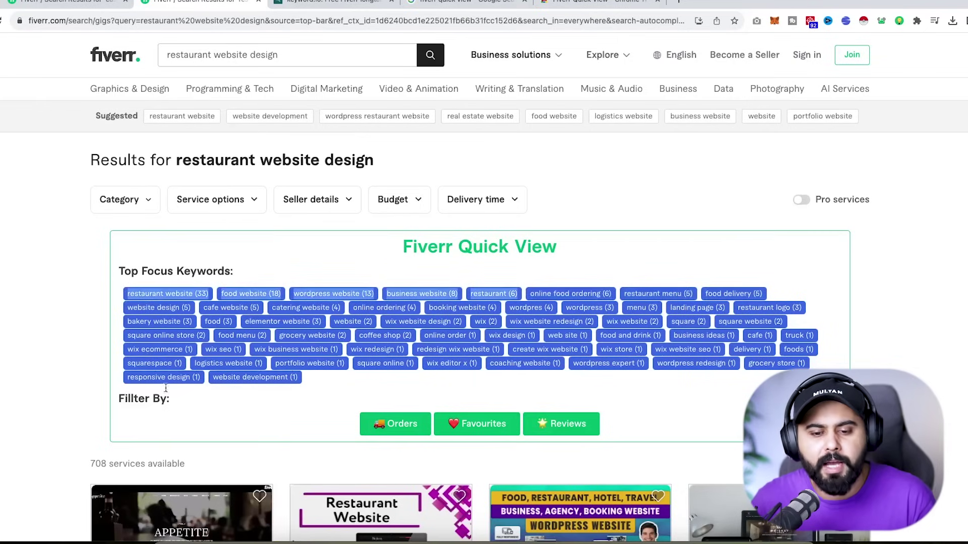
{"action": "scroll", "coordinate": [397, 473], "scroll_direction": "down", "scroll_amount": 3}
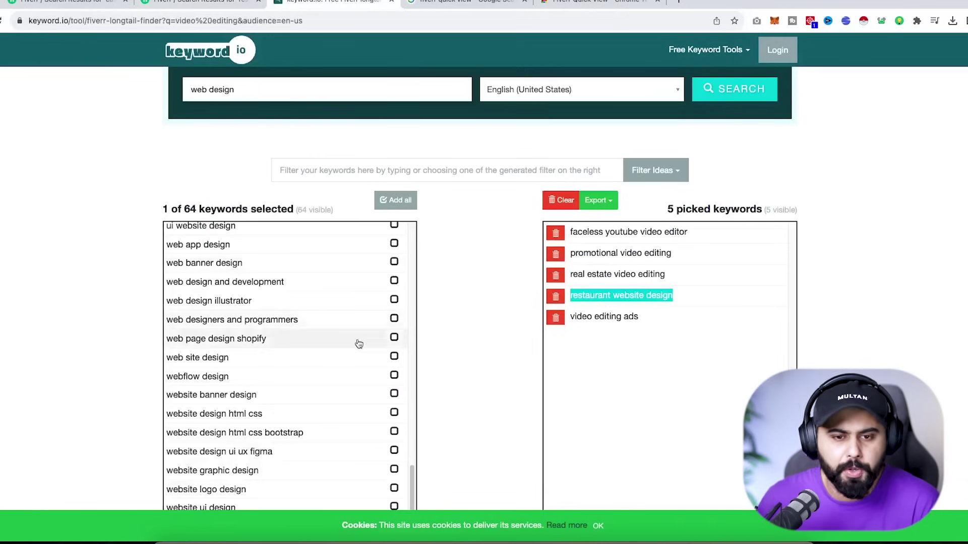
- Switch to keyword.io, pick the suggestion "interior design website", and copy it from the picked keywords
{"action": "scroll", "coordinate": [242, 367], "scroll_direction": "up", "scroll_amount": 8}
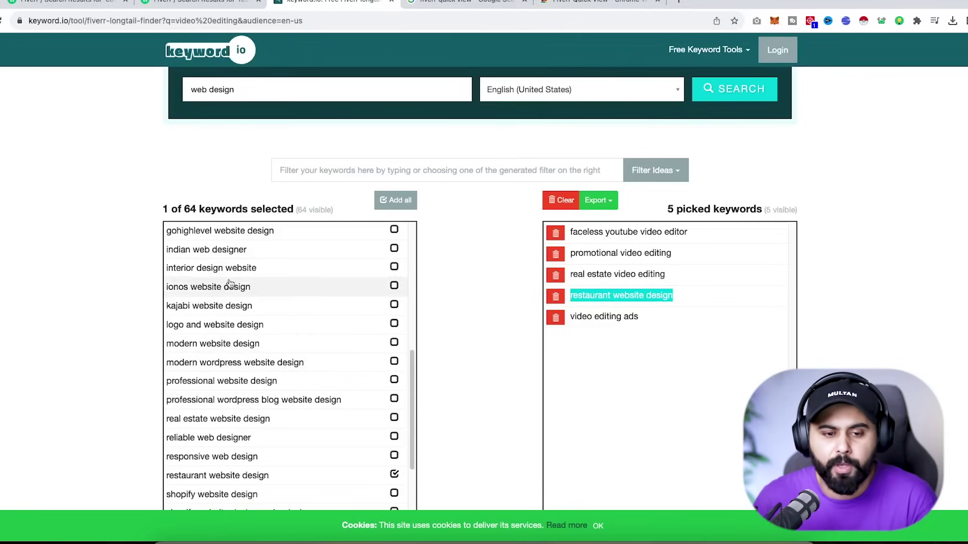
{"action": "left_click", "coordinate": [393, 267]}
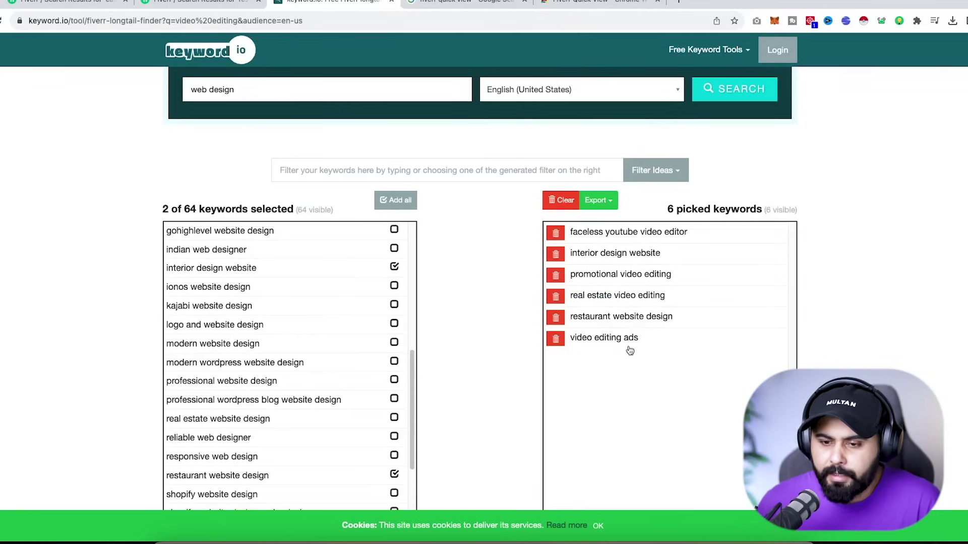
{"action": "left_click_drag", "start_coordinate": [664, 254], "coordinate": [568, 259]}
{"action": "key", "text": "super+c"}
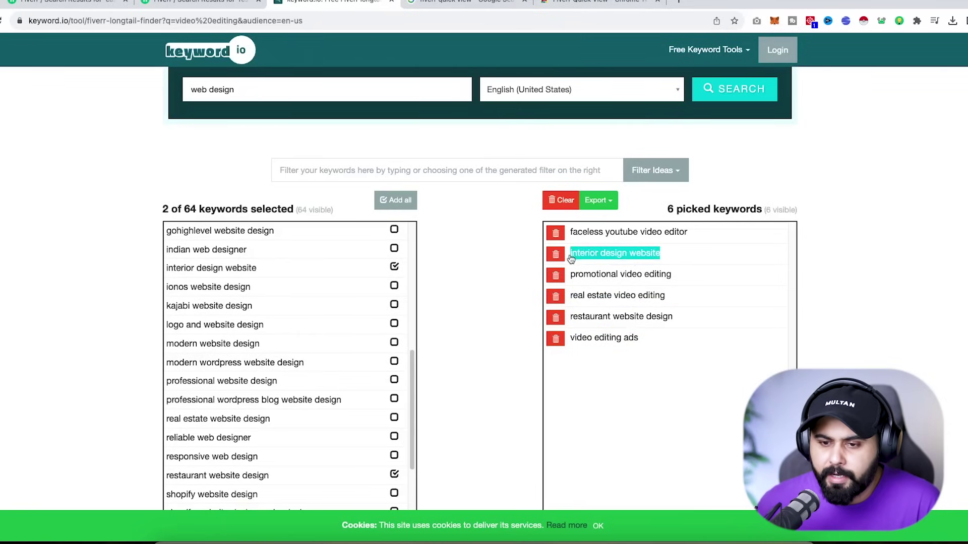
- Search Fiverr for the copied keyword "interior design website" in place of "restaurant website design"
{"action": "left_click", "coordinate": [204, 3]}
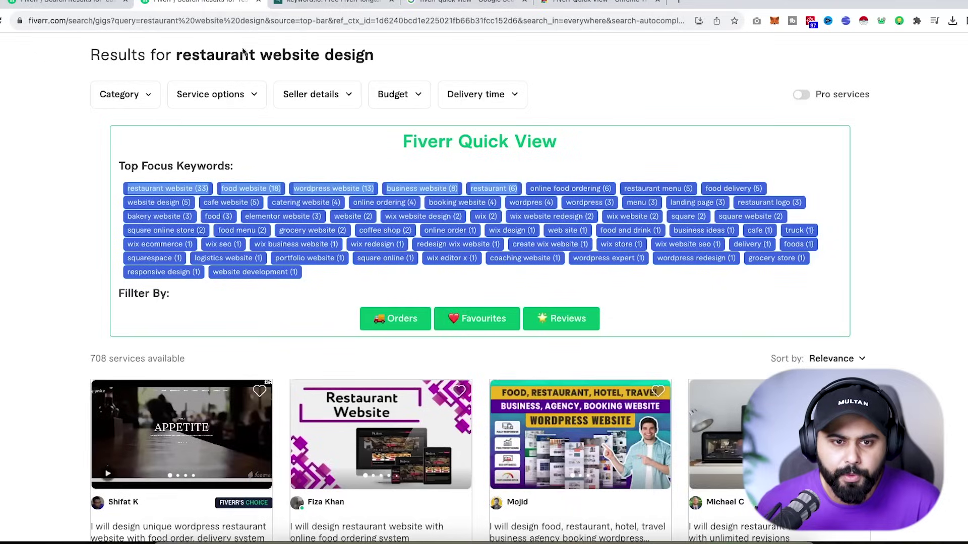
{"action": "triple_click", "coordinate": [349, 55]}
{"action": "key", "text": "super+v"}
{"action": "left_click", "coordinate": [430, 57]}
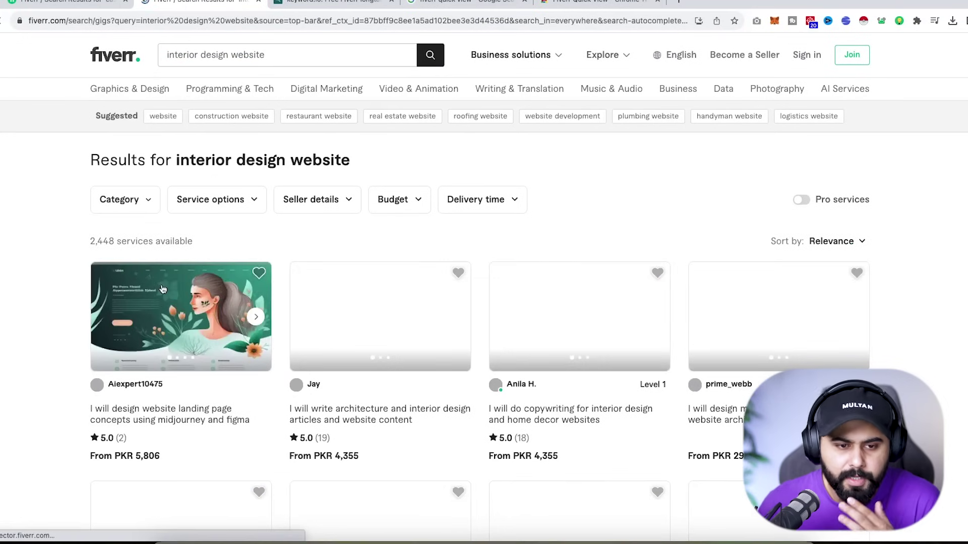
- Examine the gig titles, prices, order figures and top focus keywords in the interior design website results
{"action": "scroll", "coordinate": [145, 335], "scroll_direction": "down", "scroll_amount": 8}
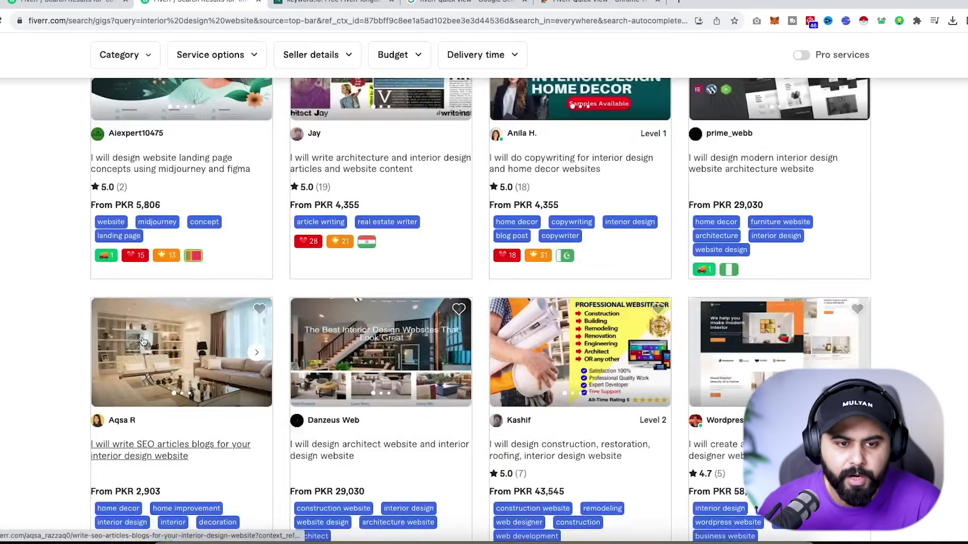
{"action": "scroll", "coordinate": [101, 303], "scroll_direction": "up", "scroll_amount": 3}
{"action": "scroll", "coordinate": [190, 353], "scroll_direction": "up", "scroll_amount": 2}
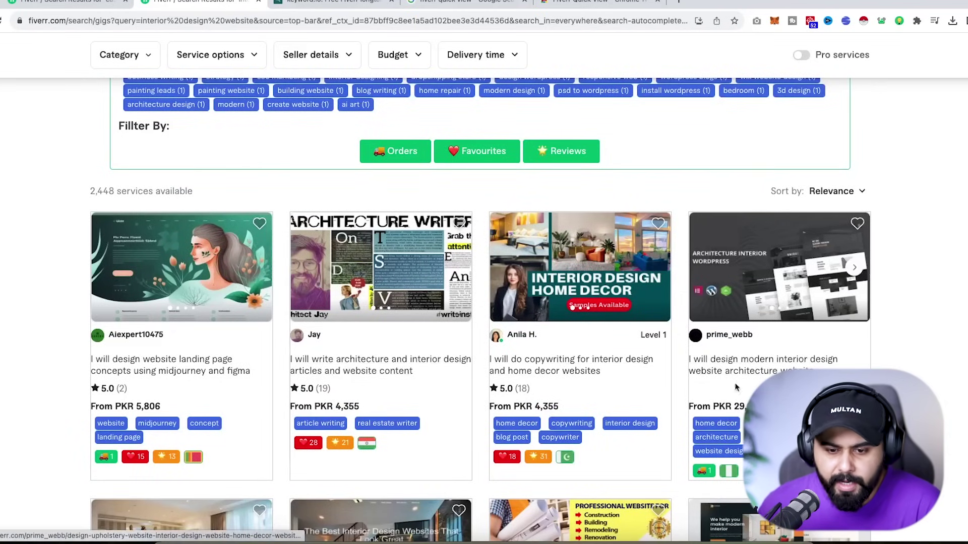
{"action": "scroll", "coordinate": [369, 397], "scroll_direction": "down", "scroll_amount": 5}
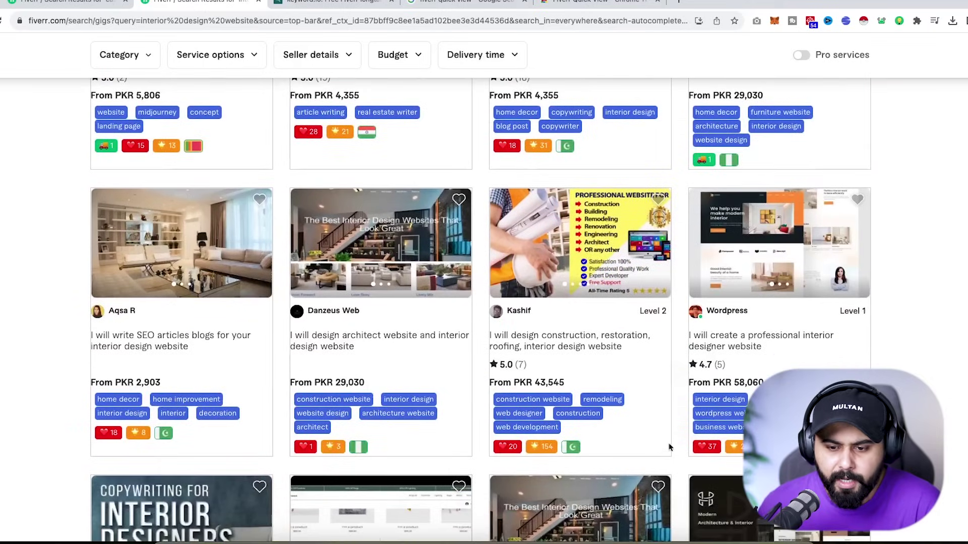
{"action": "scroll", "coordinate": [420, 225], "scroll_direction": "up", "scroll_amount": 8}
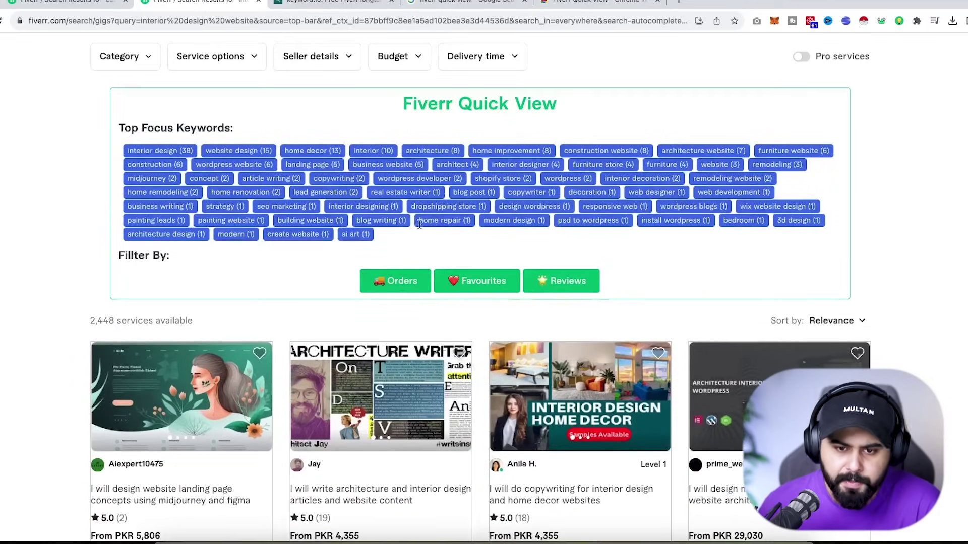
- Sort the interior design website gigs by orders and review the top listings
{"action": "left_click", "coordinate": [396, 282]}
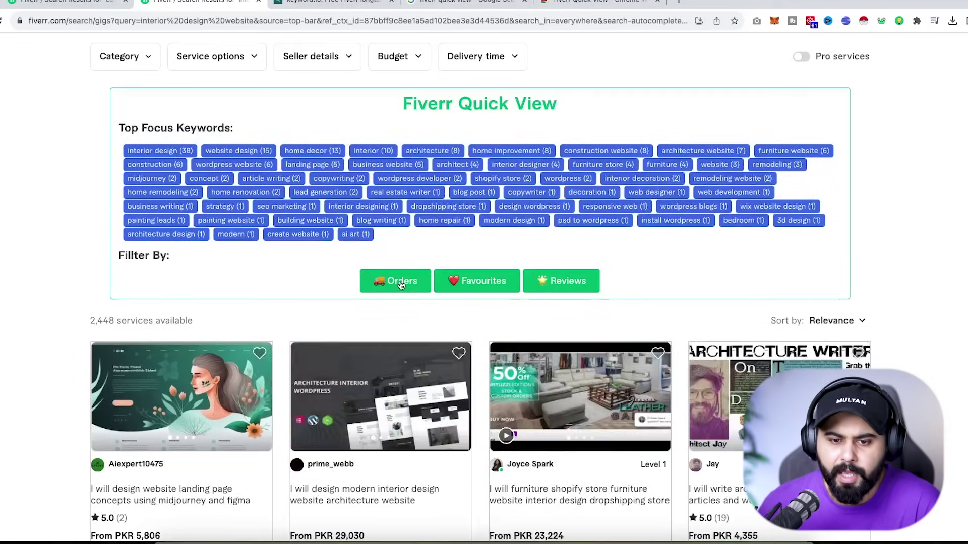
{"action": "scroll", "coordinate": [397, 298], "scroll_direction": "down", "scroll_amount": 5}
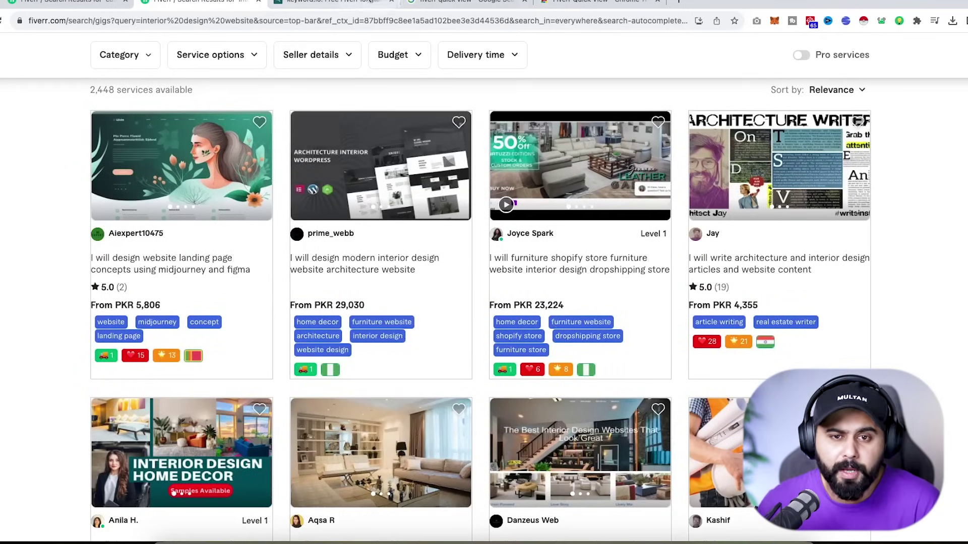
- Switch to keyword.io, pick the suggestion "squarespace website design", and copy it from the picked keywords
{"action": "left_click", "coordinate": [343, 3]}
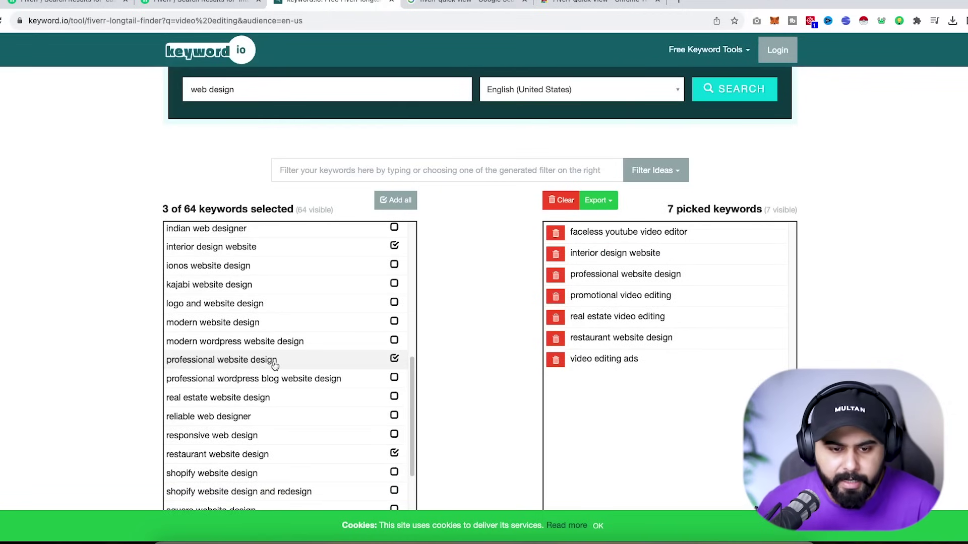
{"action": "scroll", "coordinate": [273, 364], "scroll_direction": "down", "scroll_amount": 8}
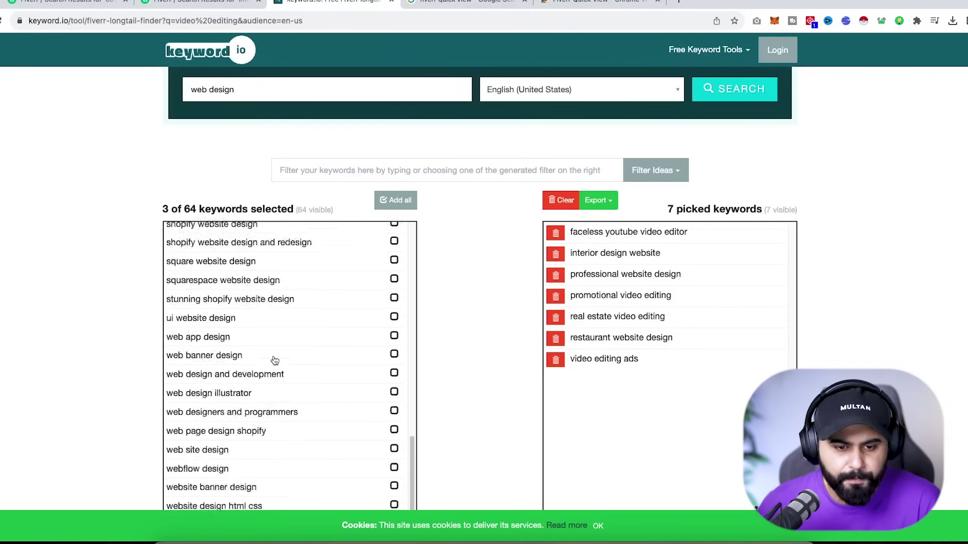
{"action": "scroll", "coordinate": [274, 363], "scroll_direction": "up", "scroll_amount": 4}
{"action": "left_click", "coordinate": [283, 334]}
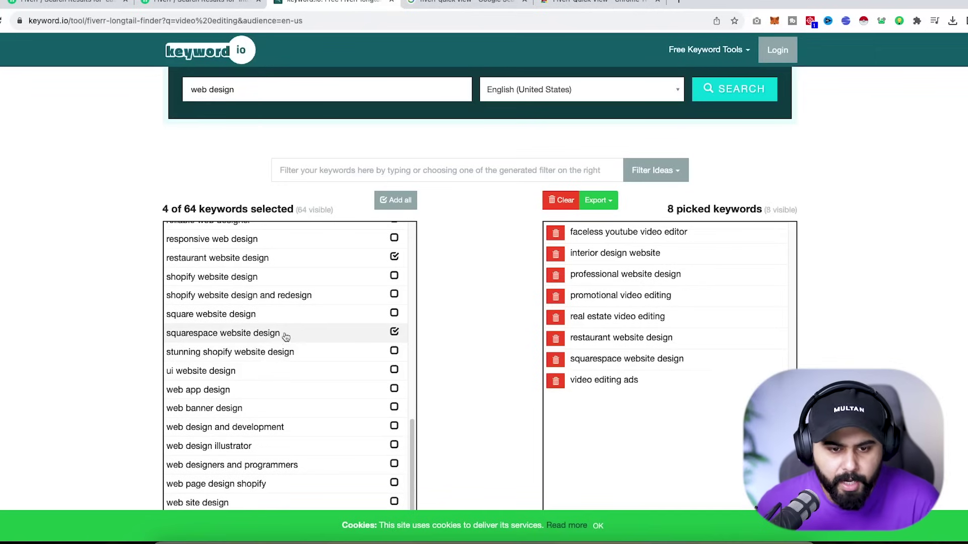
{"action": "left_click_drag", "start_coordinate": [689, 360], "coordinate": [569, 360]}
{"action": "key", "text": "ctrl+c"}
- Switch back to Fiverr and search for the copied keyword "squarespace website design" in place of "interior design website"
{"action": "left_click", "coordinate": [184, 3]}
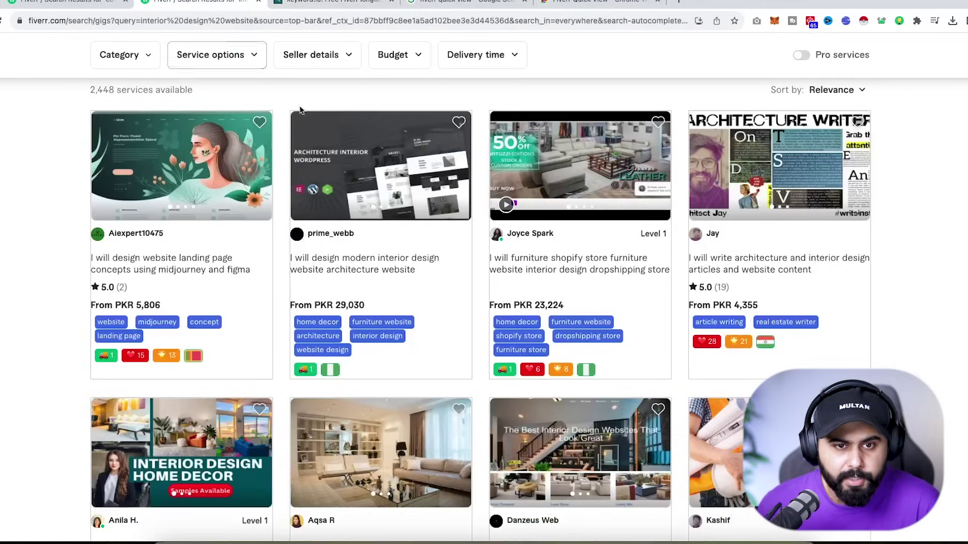
{"action": "left_click", "coordinate": [286, 48]}
{"action": "key", "text": "ctrl+a"}
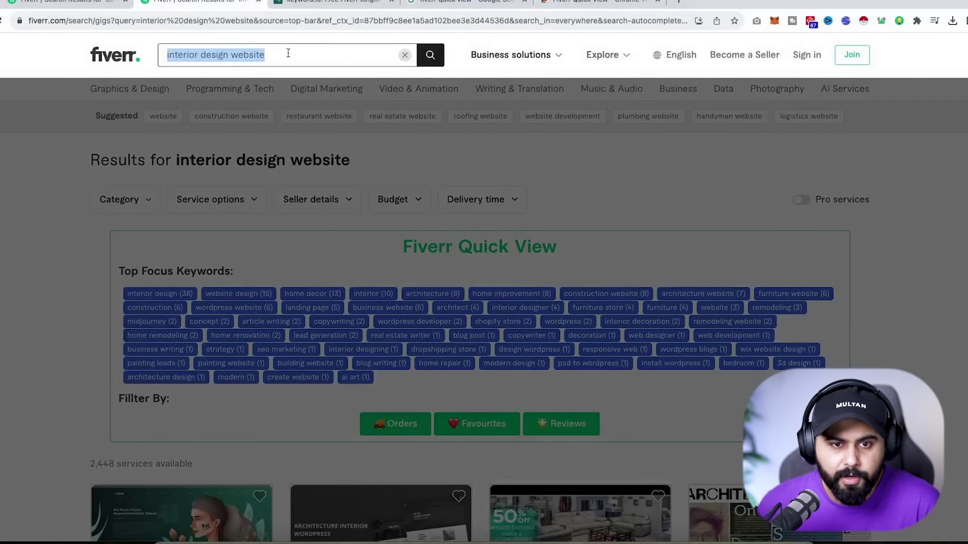
{"action": "key", "text": "ctrl+v"}
{"action": "left_click", "coordinate": [301, 245]}
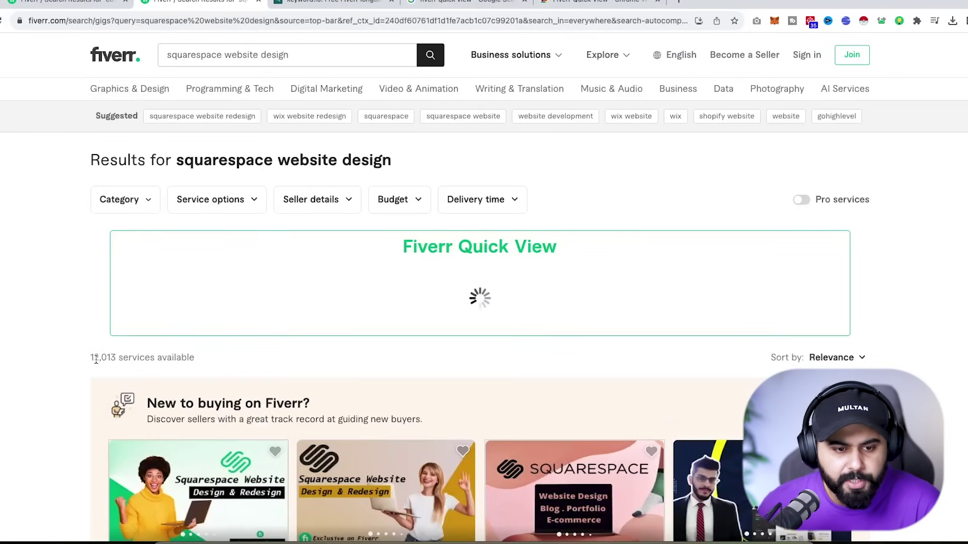
- Examine the prices, focus keywords, order and favourite figures of the gigs in the squarespace website design results
{"action": "scroll", "coordinate": [88, 348], "scroll_direction": "down", "scroll_amount": 4}
{"action": "scroll", "coordinate": [140, 319], "scroll_direction": "down", "scroll_amount": 9}
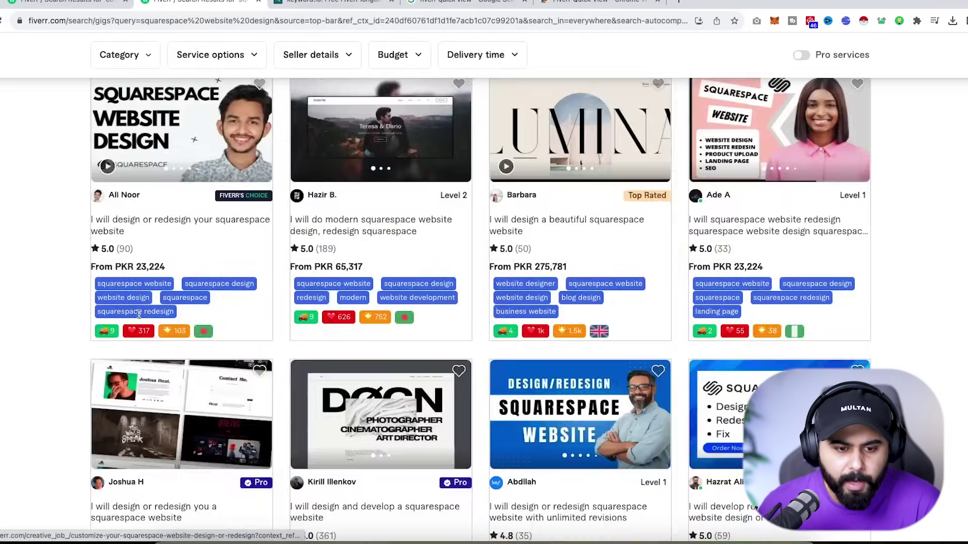
{"action": "scroll", "coordinate": [358, 356], "scroll_direction": "up", "scroll_amount": 2}
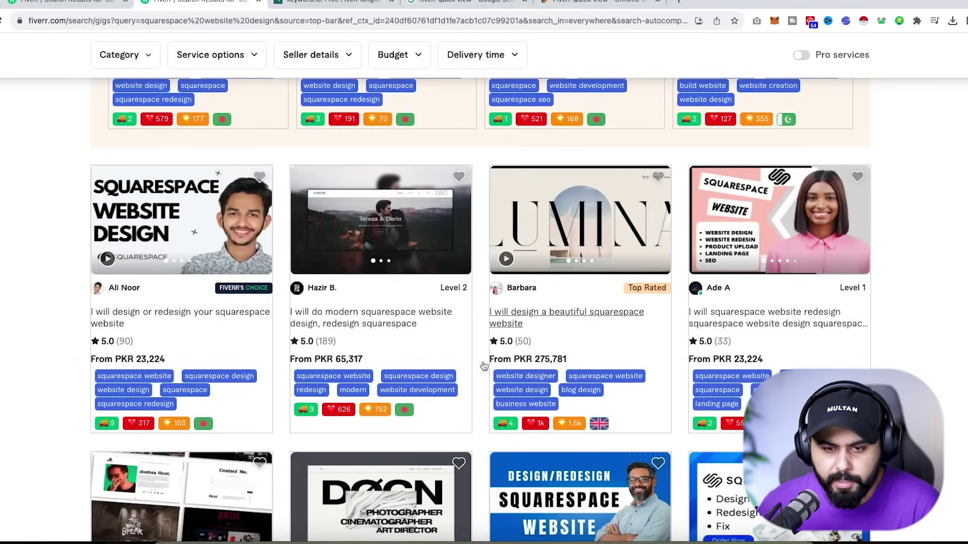
{"action": "scroll", "coordinate": [434, 370], "scroll_direction": "down", "scroll_amount": 4}
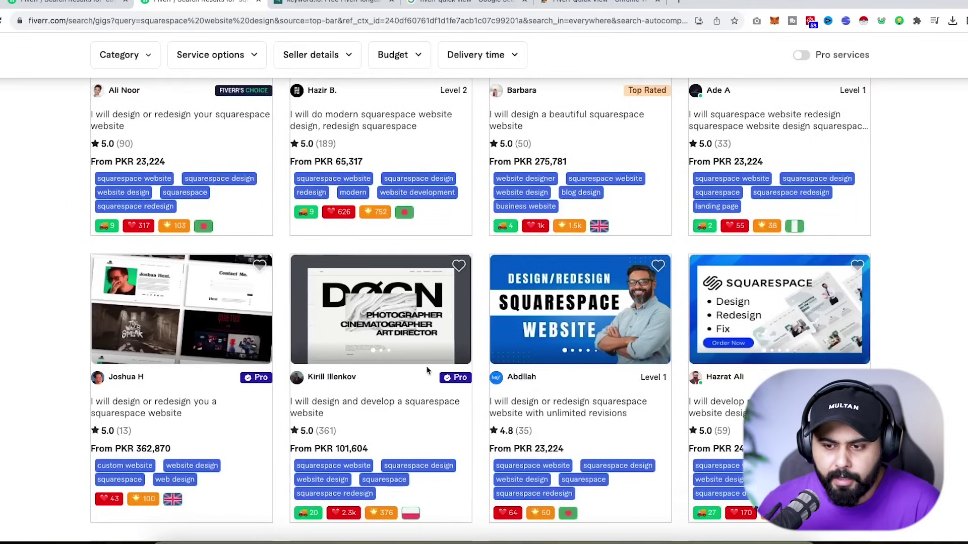
{"action": "scroll", "coordinate": [398, 371], "scroll_direction": "down", "scroll_amount": 1}
{"action": "scroll", "coordinate": [395, 371], "scroll_direction": "down", "scroll_amount": 1}
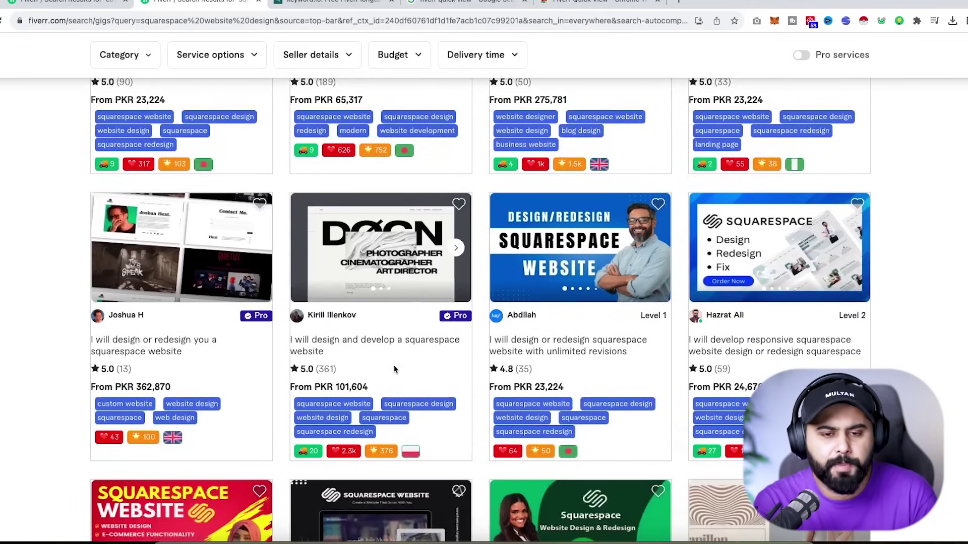
- Sort the squarespace website design gigs by orders, review the top sellers, and check the number of available services
{"action": "scroll", "coordinate": [395, 369], "scroll_direction": "up", "scroll_amount": 15}
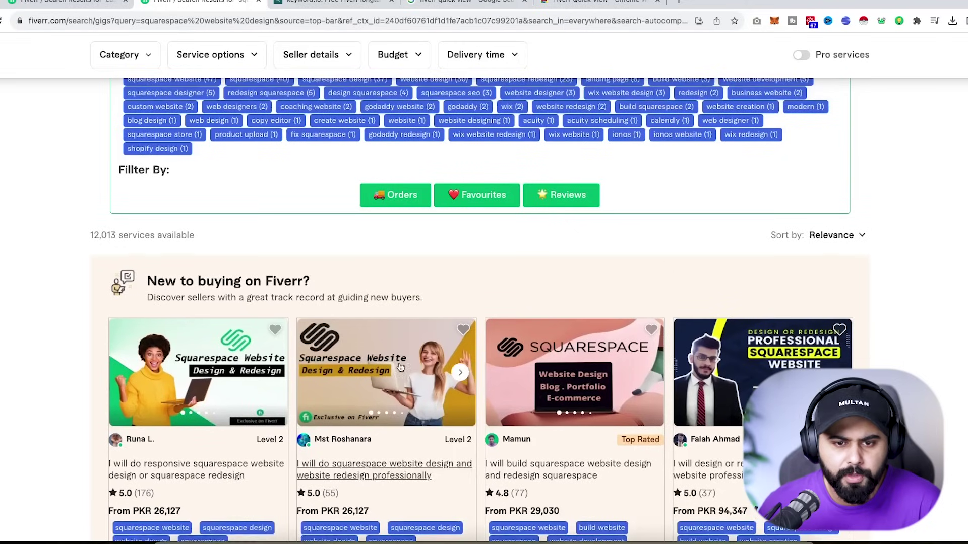
{"action": "left_click", "coordinate": [395, 195]}
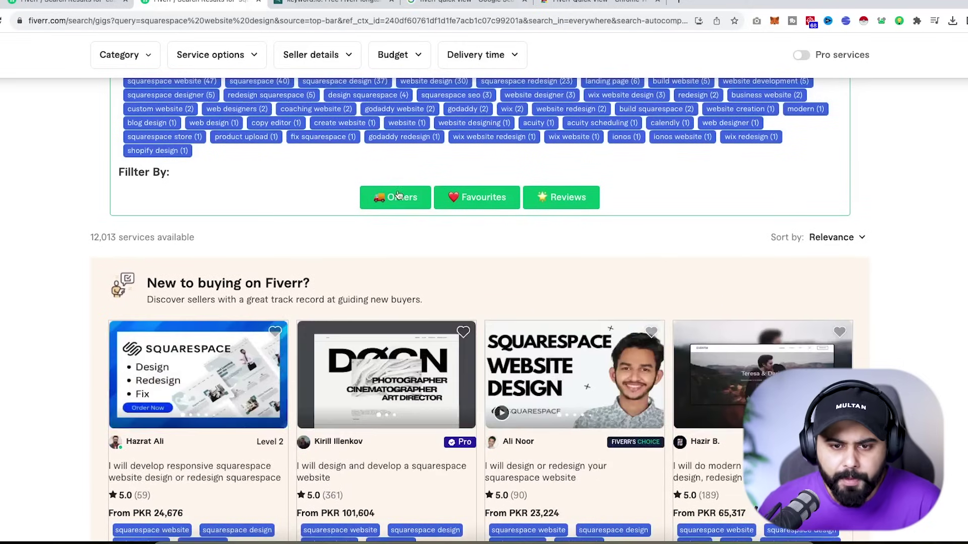
{"action": "scroll", "coordinate": [150, 368], "scroll_direction": "down", "scroll_amount": 5}
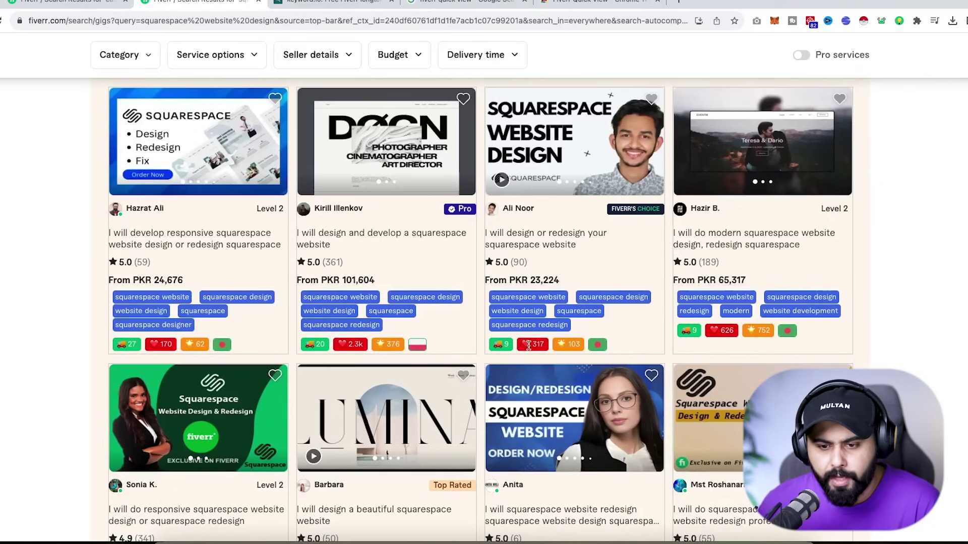
{"action": "scroll", "coordinate": [462, 340], "scroll_direction": "up", "scroll_amount": 8}
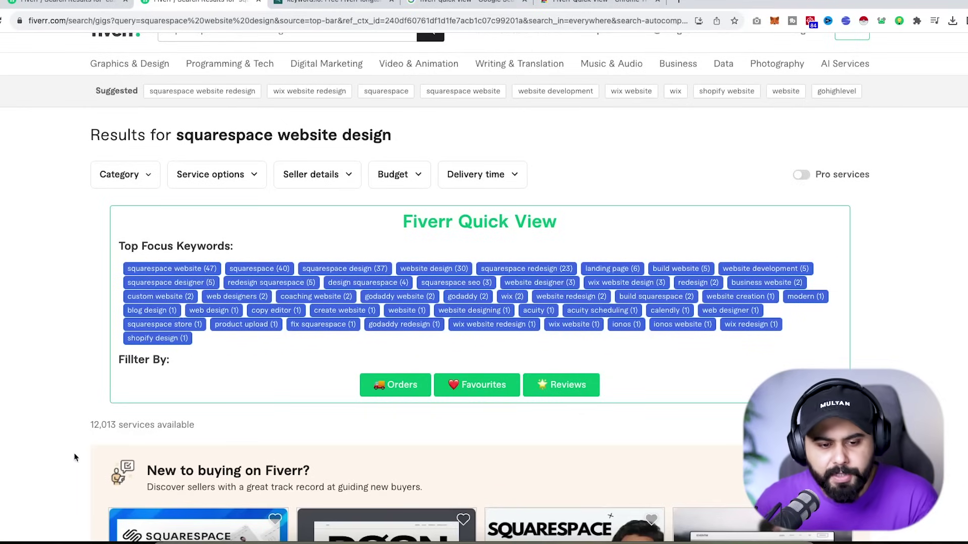
{"action": "double_click", "coordinate": [103, 423]}
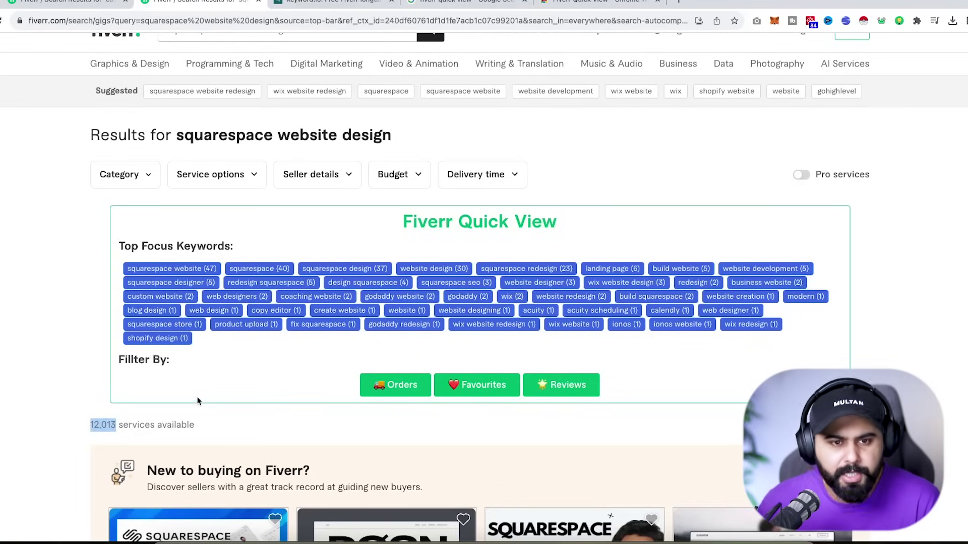
- Open the suggested search "squarespace website redesign" and check its number of available services
{"action": "scroll", "coordinate": [217, 136], "scroll_direction": "up", "scroll_amount": 1}
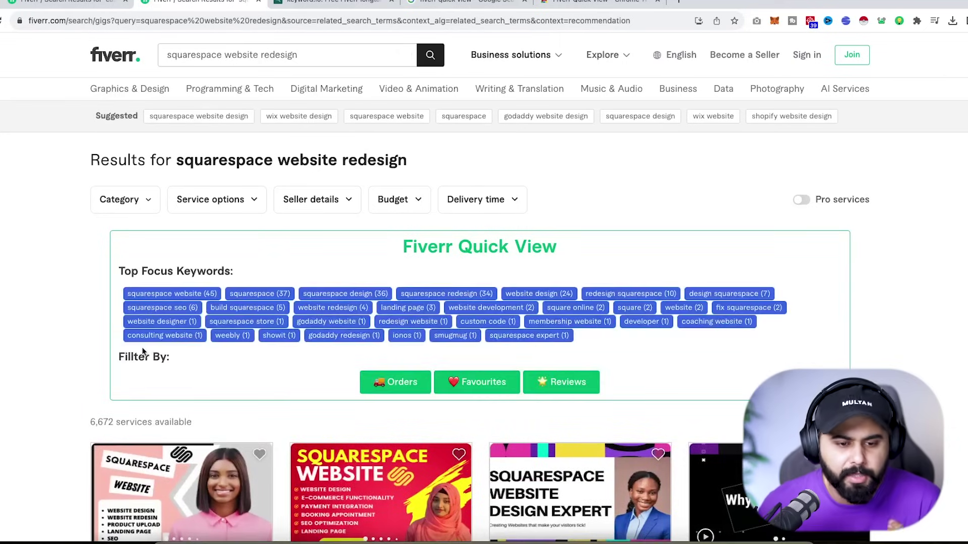
{"action": "scroll", "coordinate": [151, 252], "scroll_direction": "down", "scroll_amount": 3}
{"action": "double_click", "coordinate": [101, 284]}
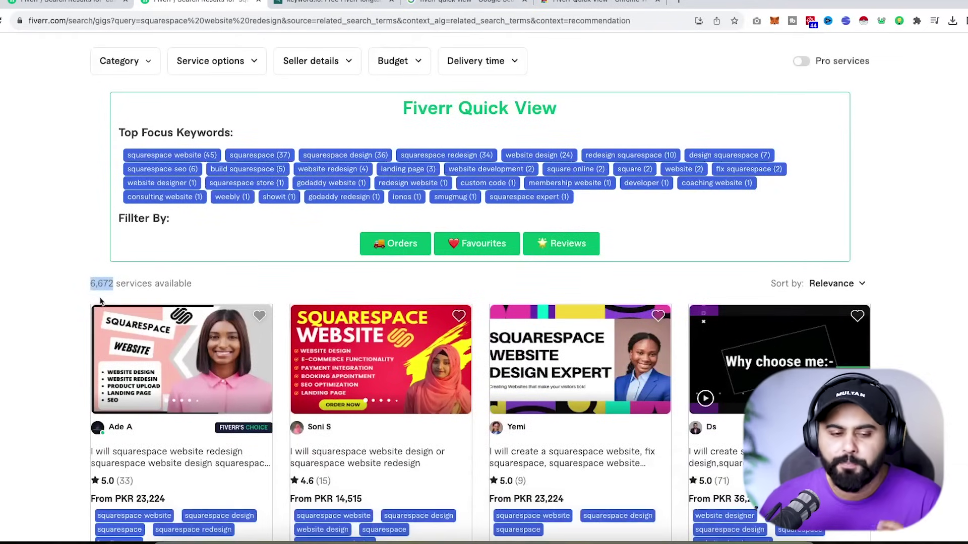
- Sort the squarespace website redesign gigs by orders and review the top listings and focus keywords
{"action": "scroll", "coordinate": [101, 301], "scroll_direction": "down", "scroll_amount": 3}
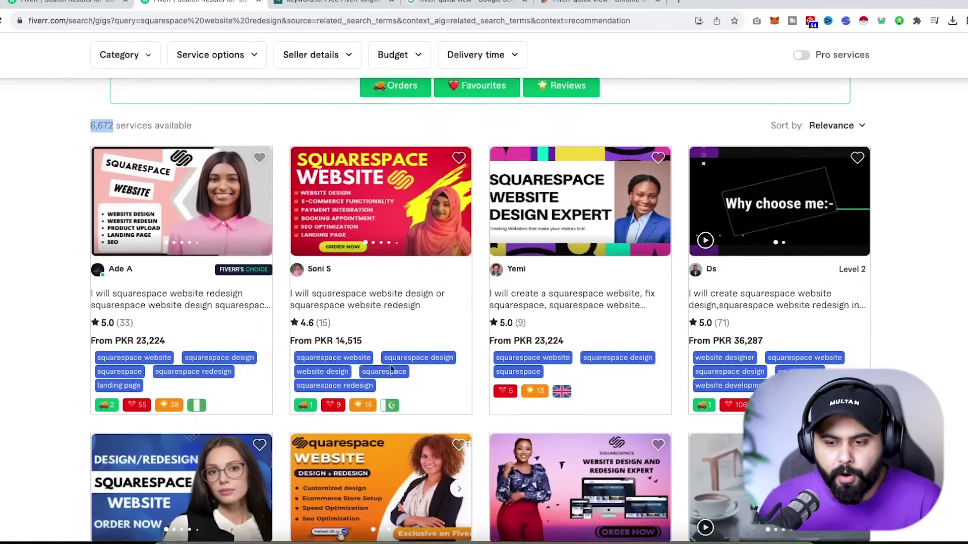
{"action": "scroll", "coordinate": [384, 252], "scroll_direction": "up", "scroll_amount": 1}
{"action": "left_click", "coordinate": [387, 111]}
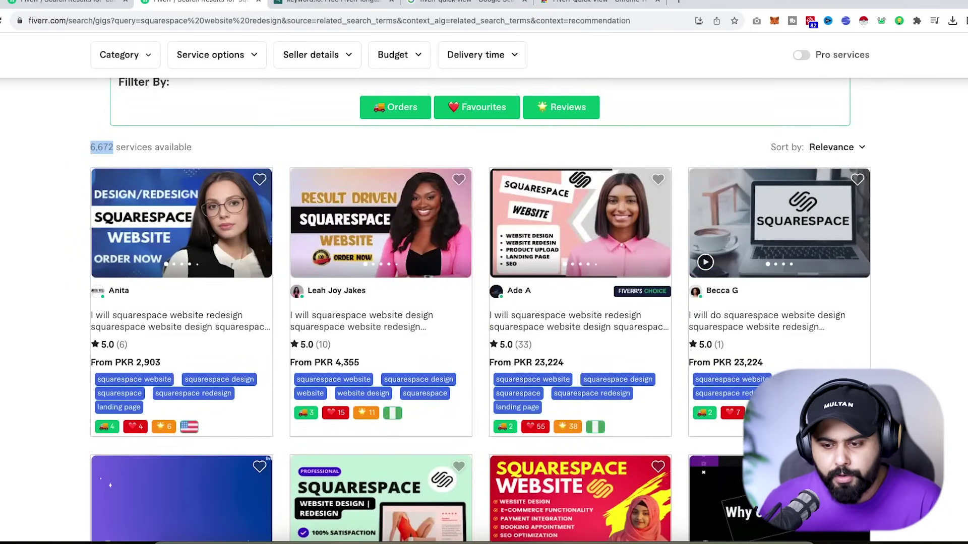
{"action": "scroll", "coordinate": [353, 335], "scroll_direction": "up", "scroll_amount": 5}
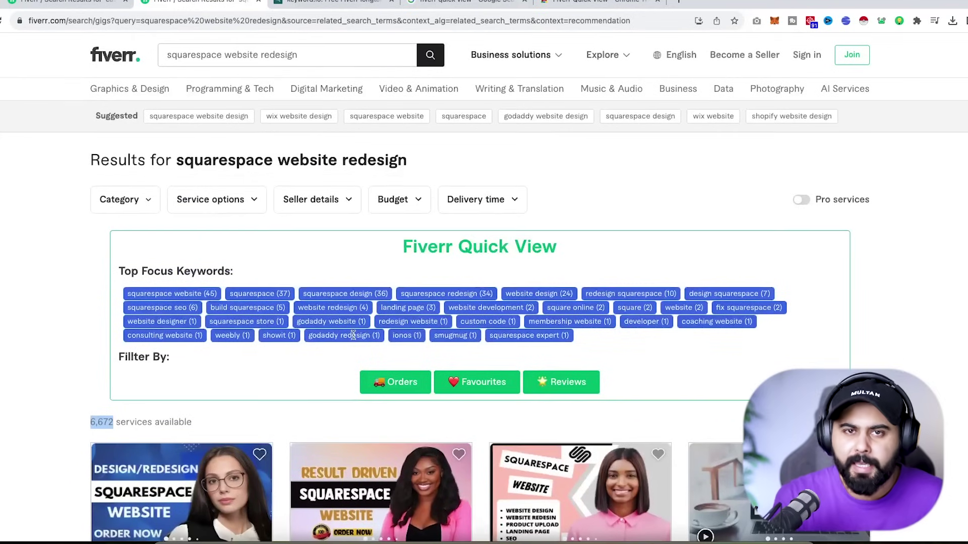